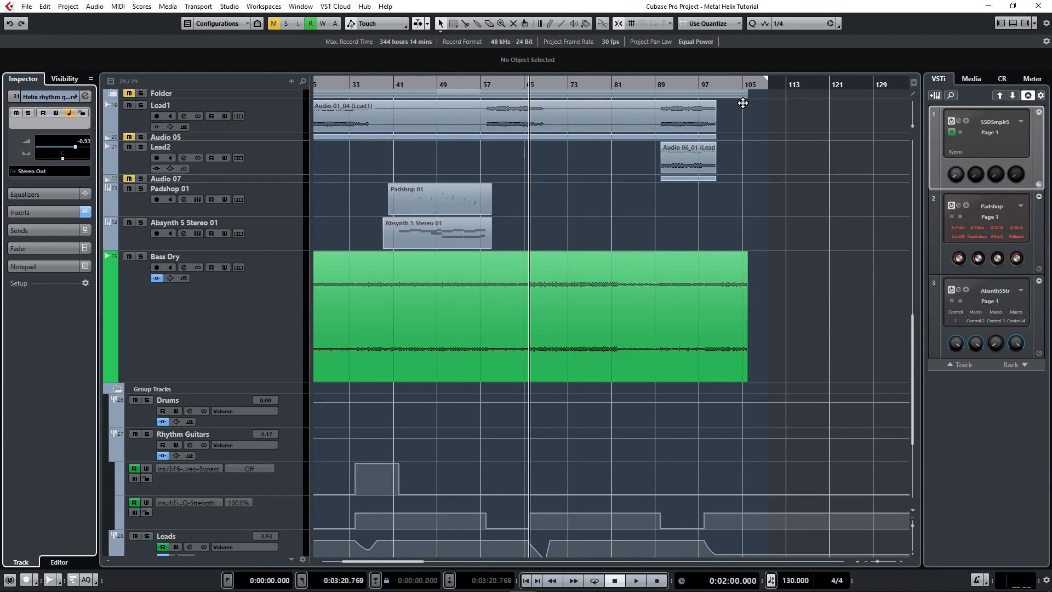
Step: Bring the group tracks into view and play the full mix from bar 65 for a listen before stopping playback
scroll(913, 363, "down", 5)
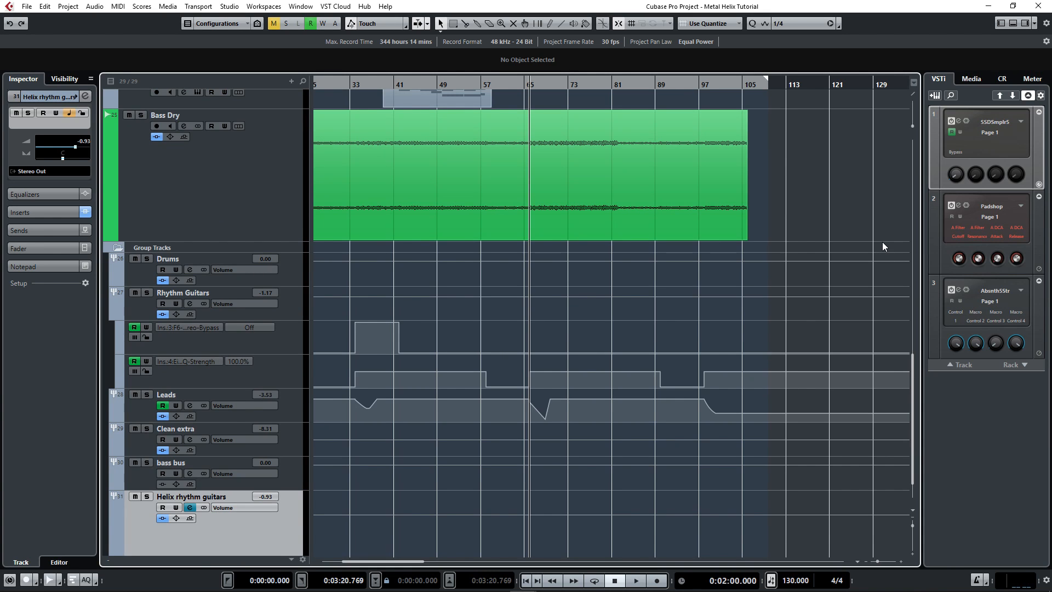
key("space")
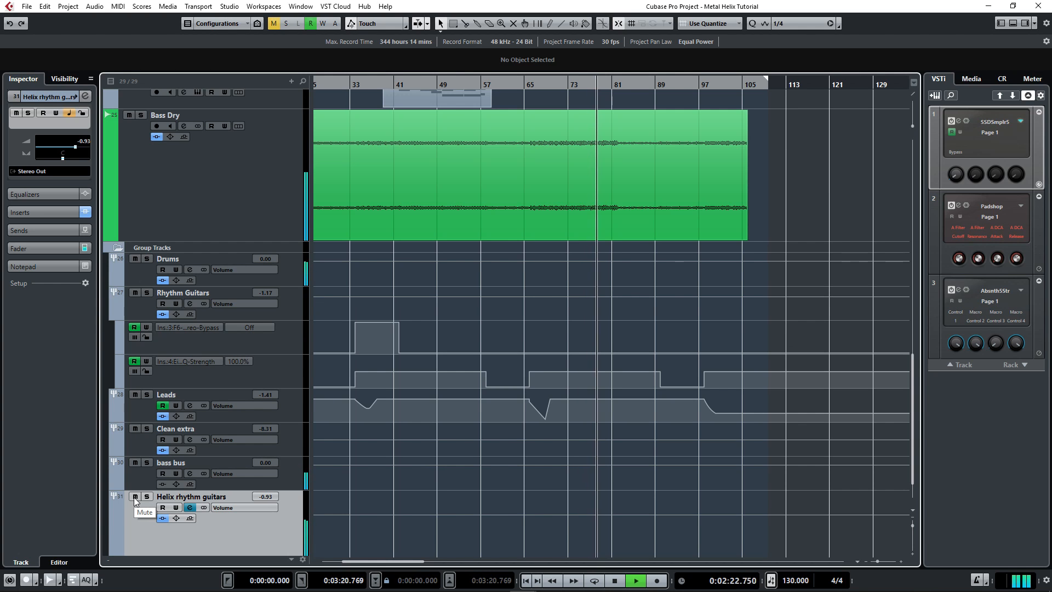
key("space")
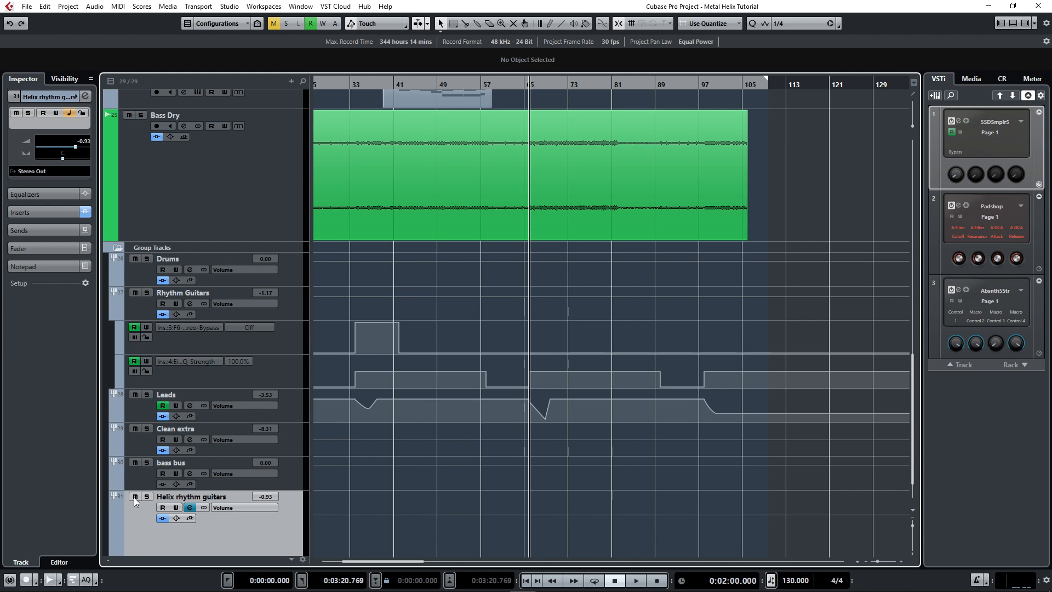
Step: Mute the Helix rhythm guitars and Drums groups, and audition the bass from about bar 73
left_click(136, 497)
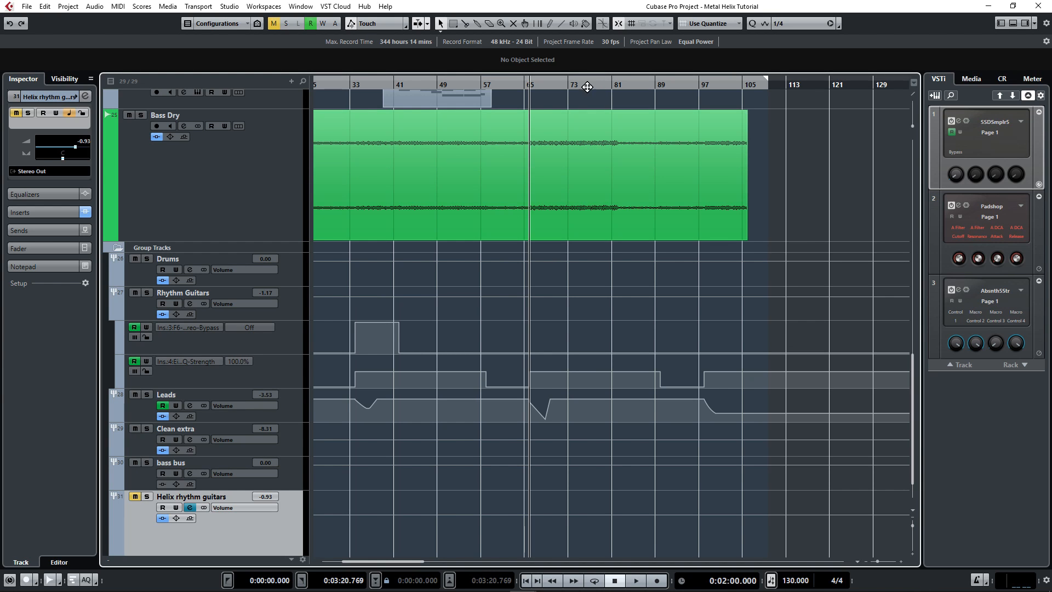
left_click(568, 85)
key("space")
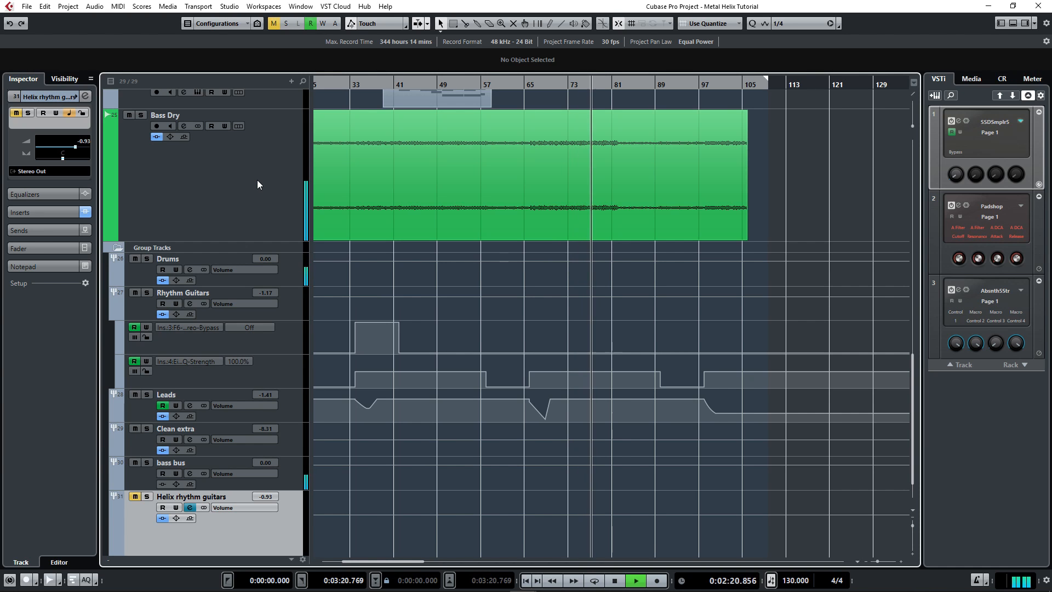
key("space")
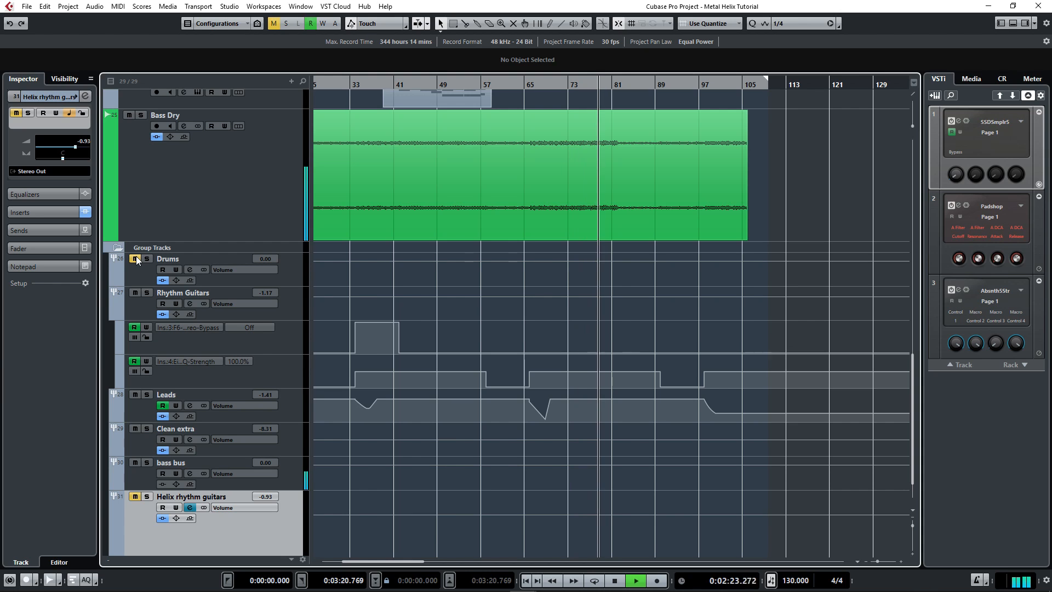
key("space")
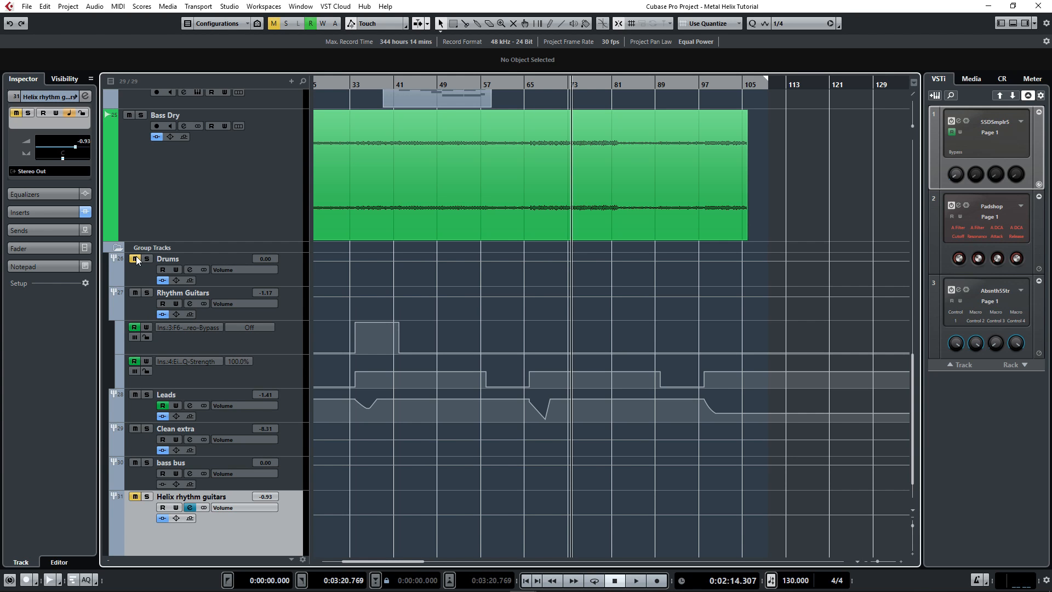
Step: Open the Bass Dry track's channel settings and bring up its Helix Native insert
left_click(200, 159)
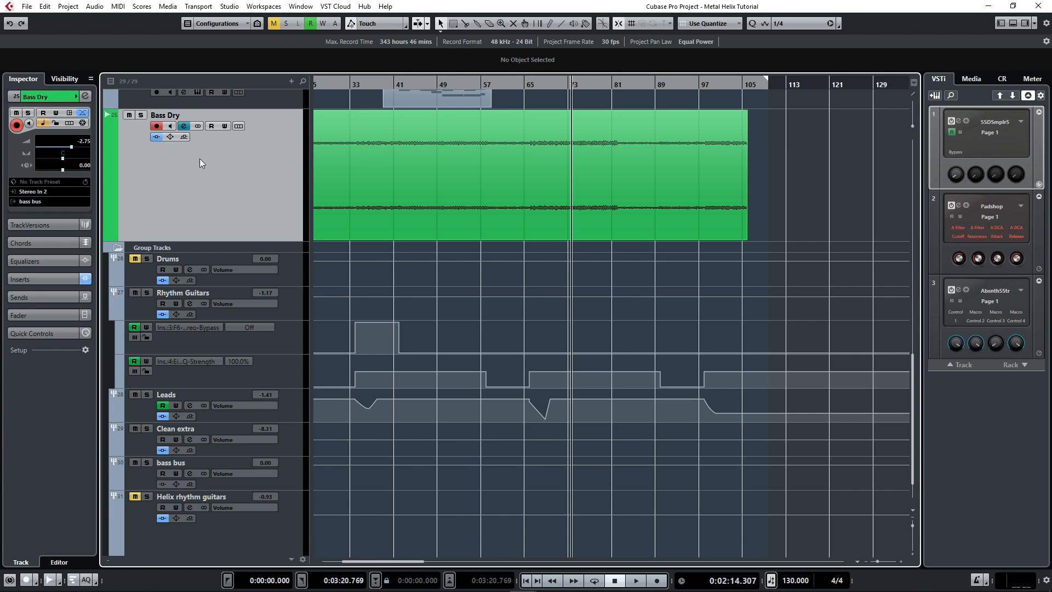
left_click(182, 126)
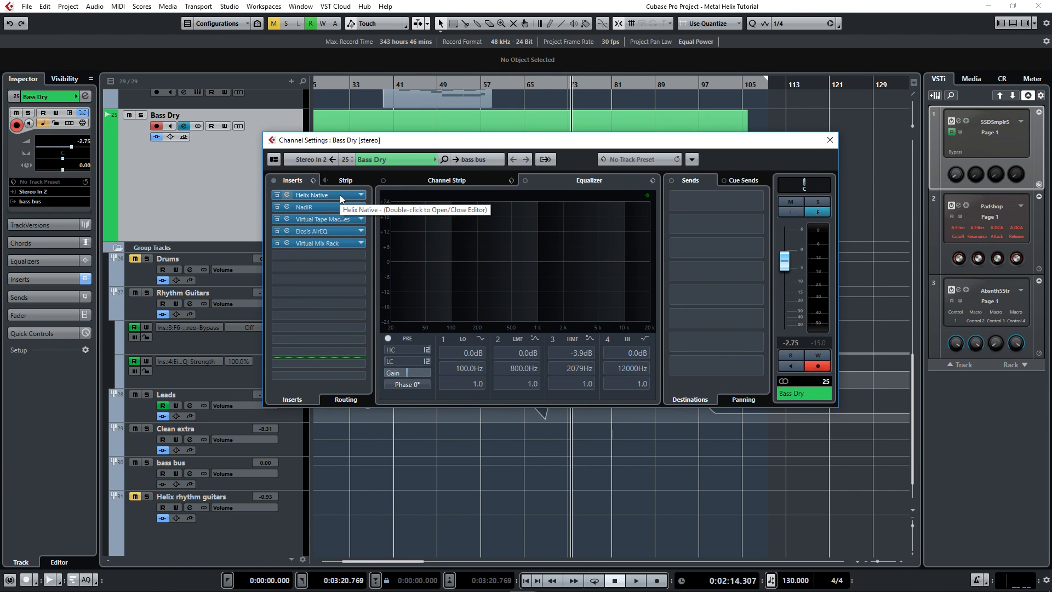
double_click(340, 195)
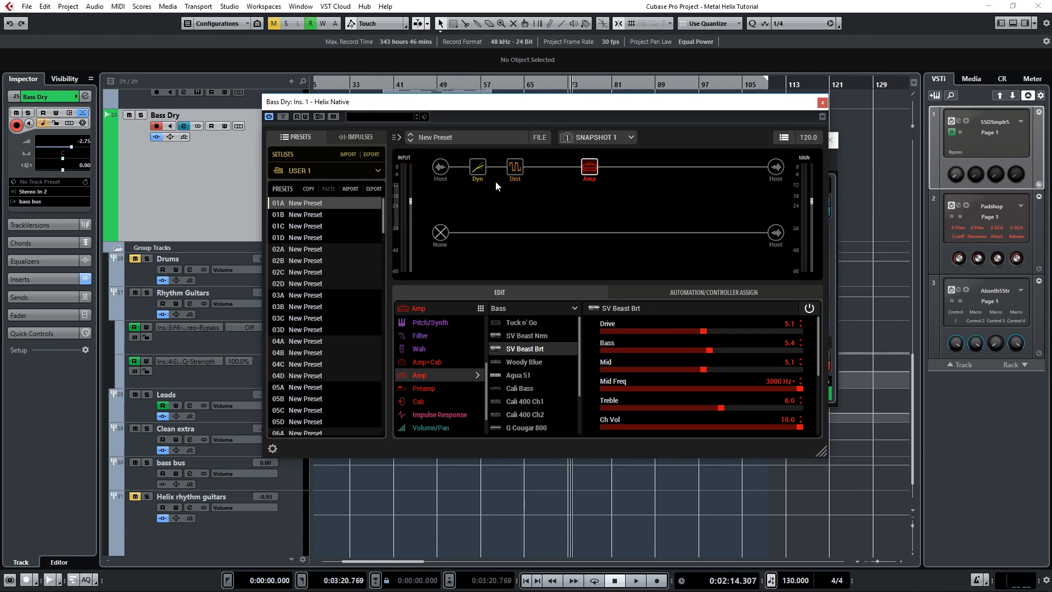
Step: Show the Tube Comp dynamics block and compare the bass with the compressor bypassed and enabled during playback
left_click(484, 170)
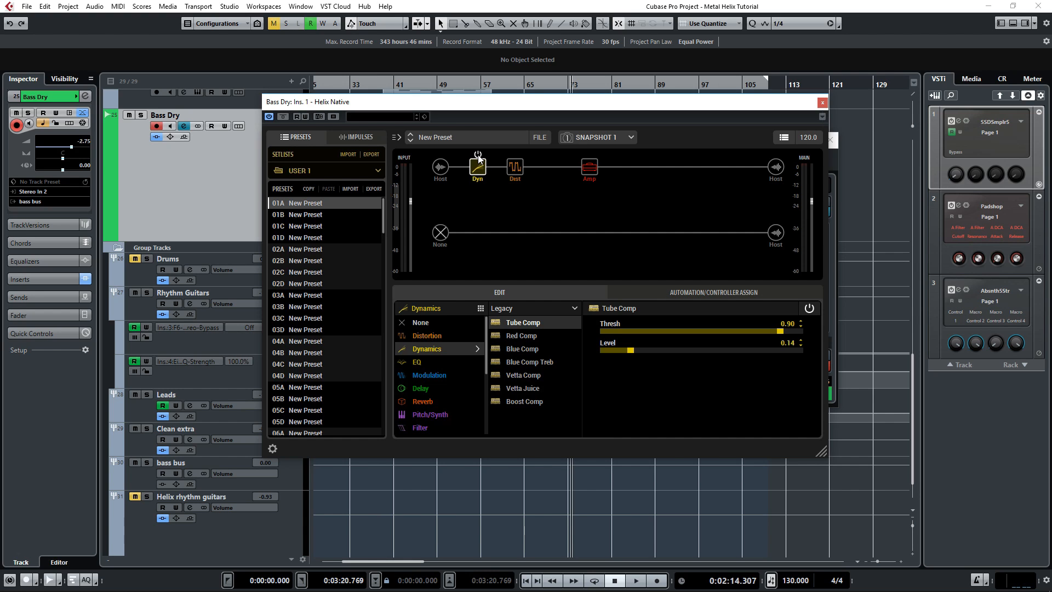
key("space")
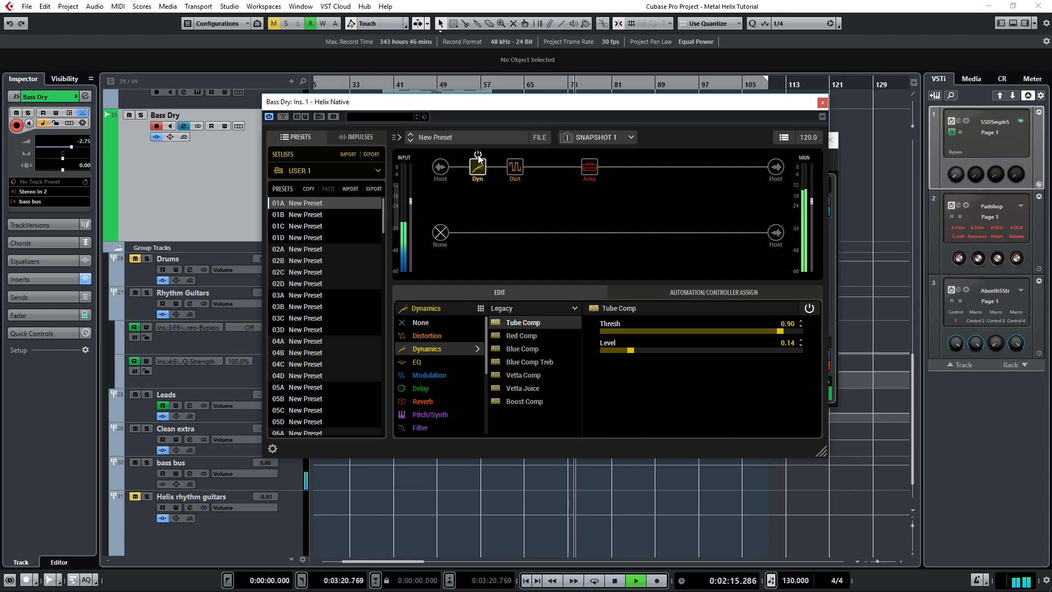
left_click(478, 157)
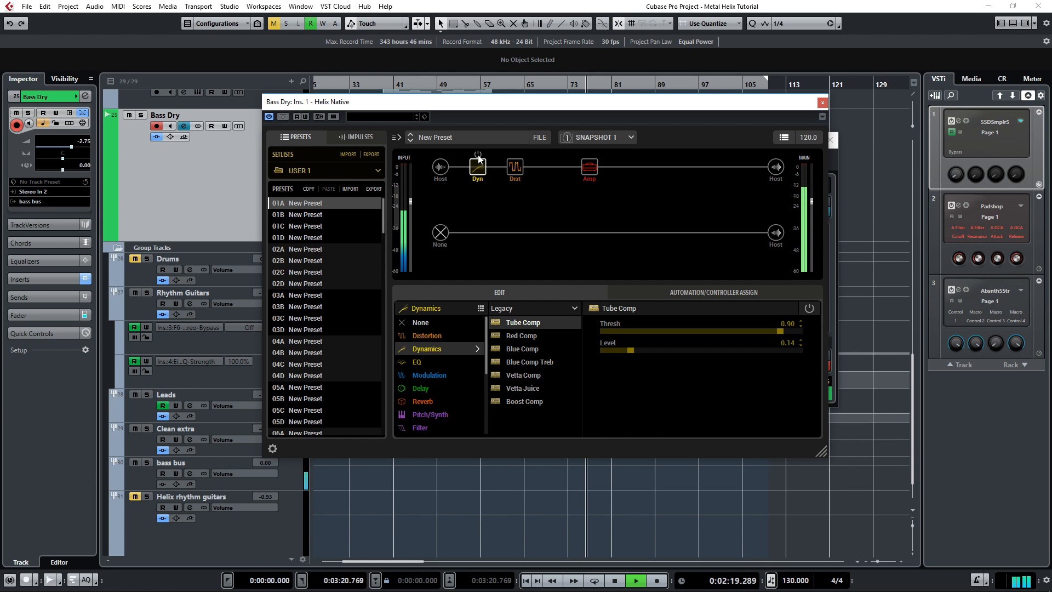
left_click(478, 157)
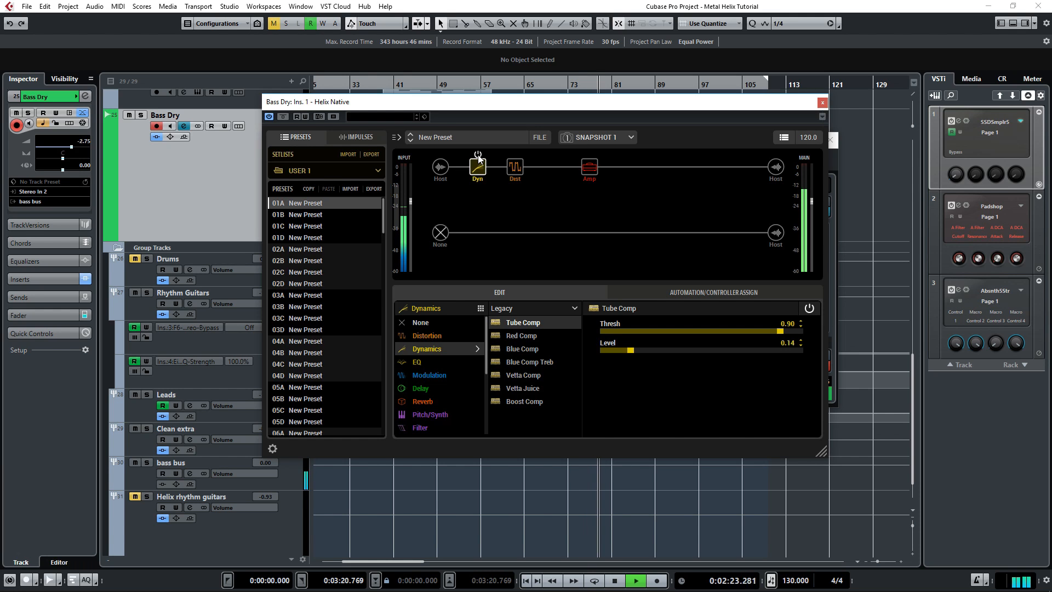
key("space")
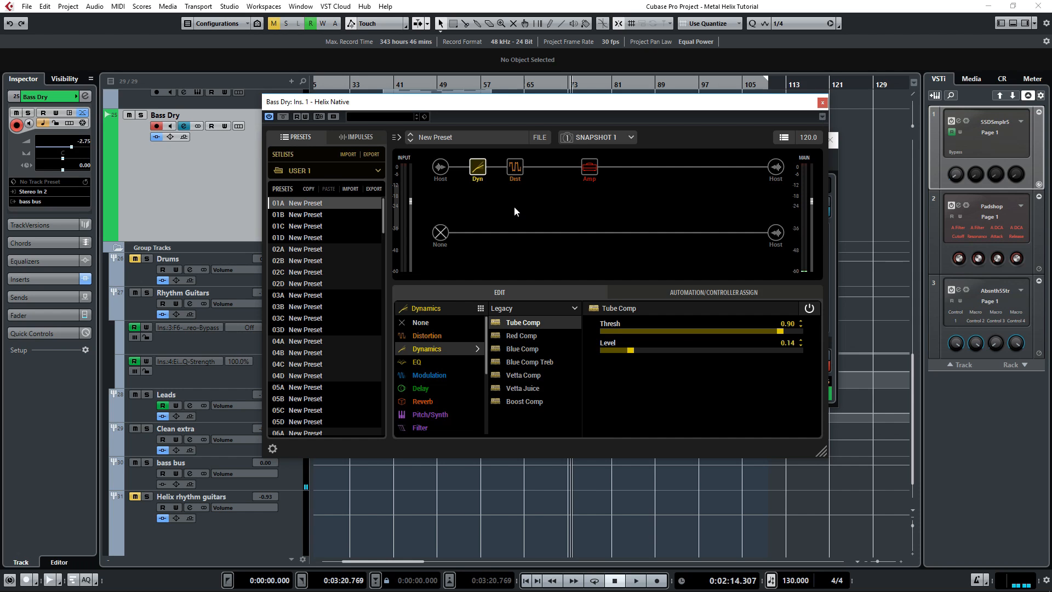
Step: Review all parameters of the Obsidian 7000 distortion block, from Drive down to the Distortion switch
left_click(514, 168)
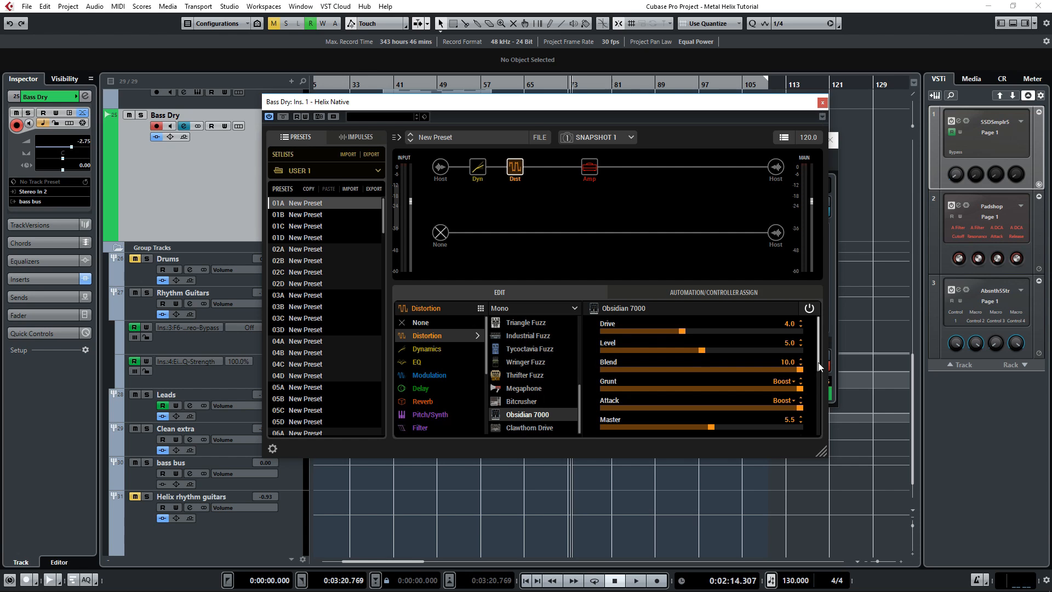
scroll(804, 373, "down", 2)
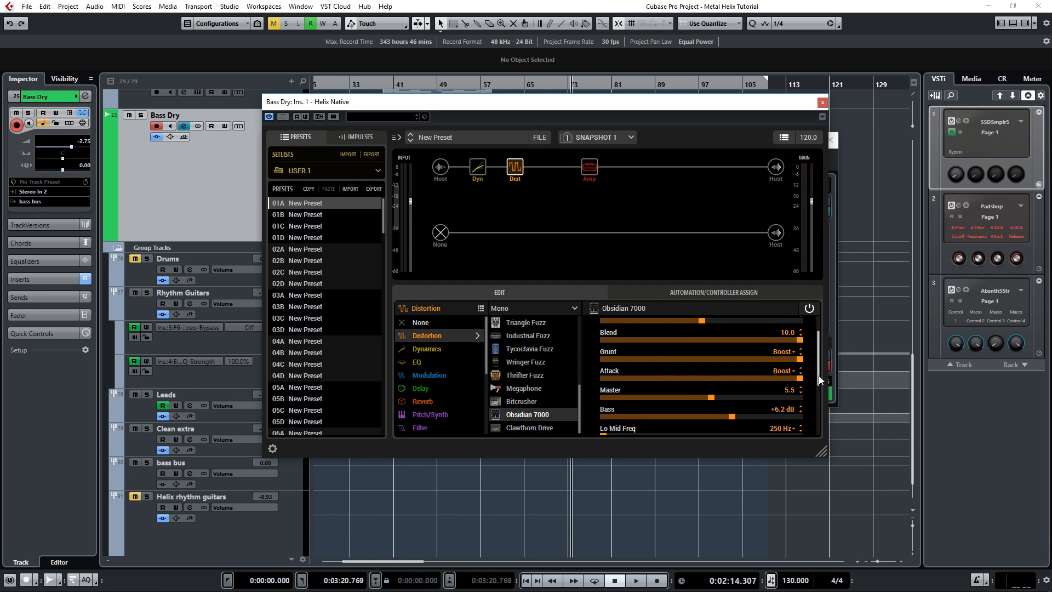
left_click_drag(818, 376, 819, 405)
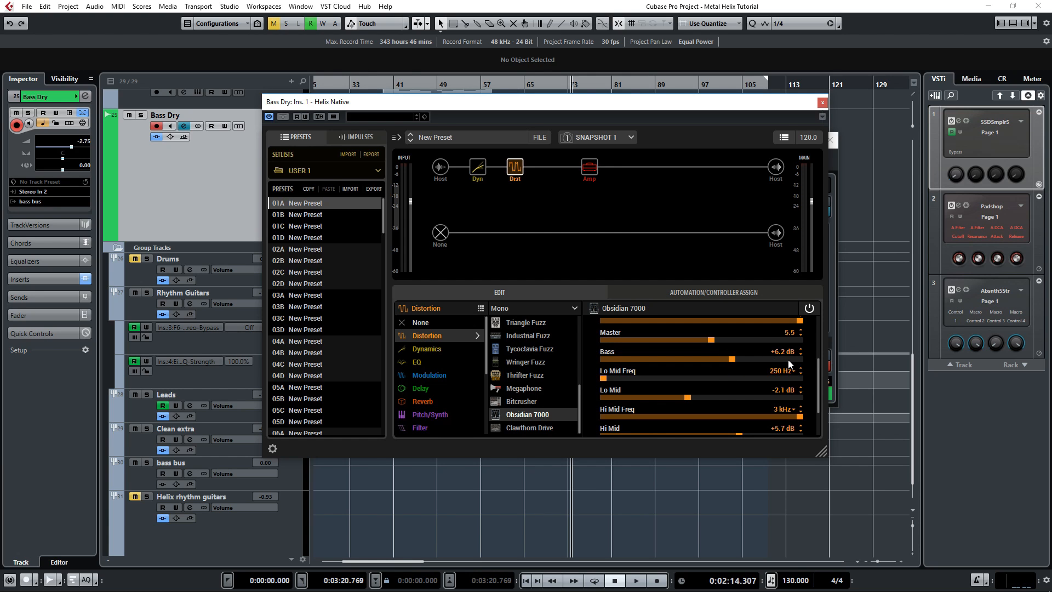
scroll(638, 352, "down", 1)
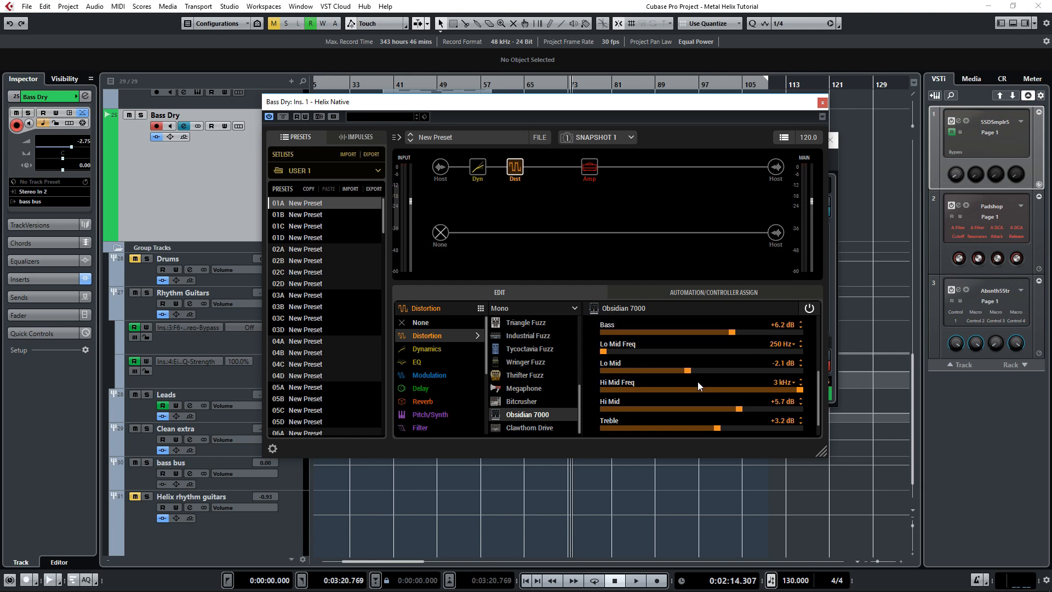
scroll(820, 394, "down", 1)
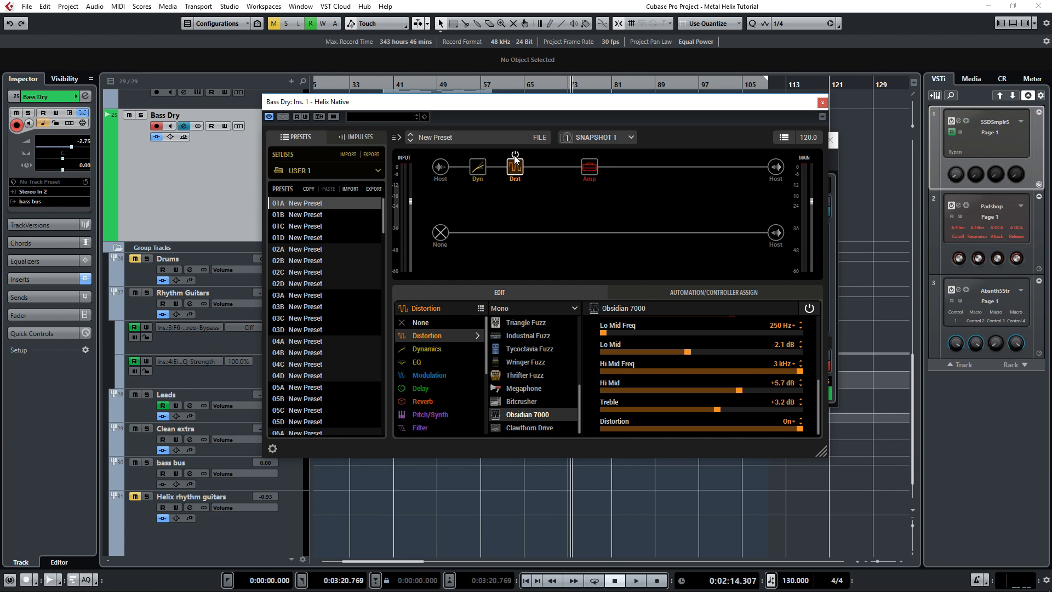
Step: Compare the bass with the Obsidian 7000 distortion block bypassed and enabled during playback
key("space")
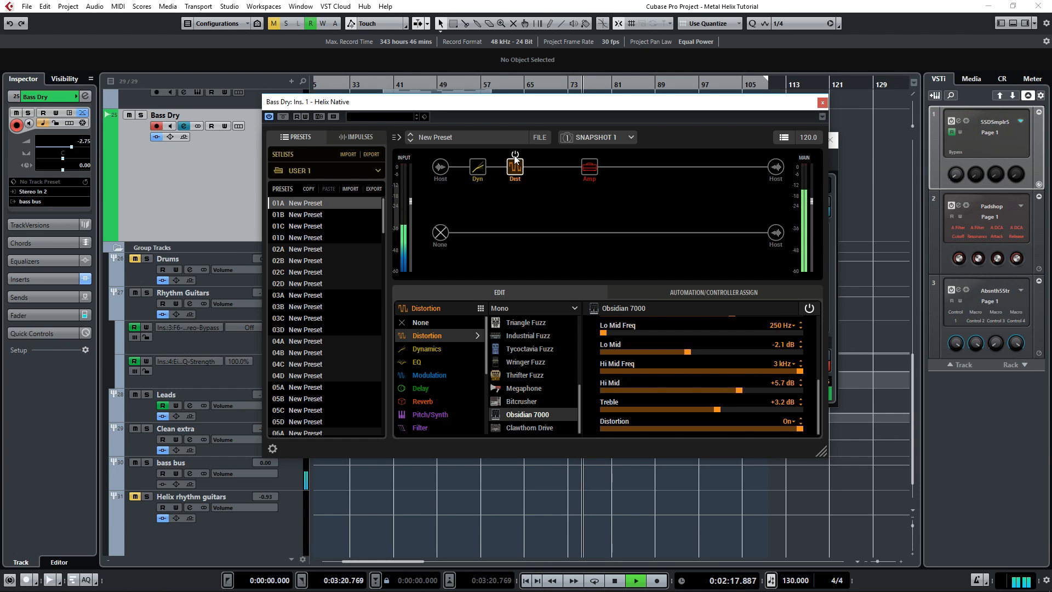
left_click(516, 157)
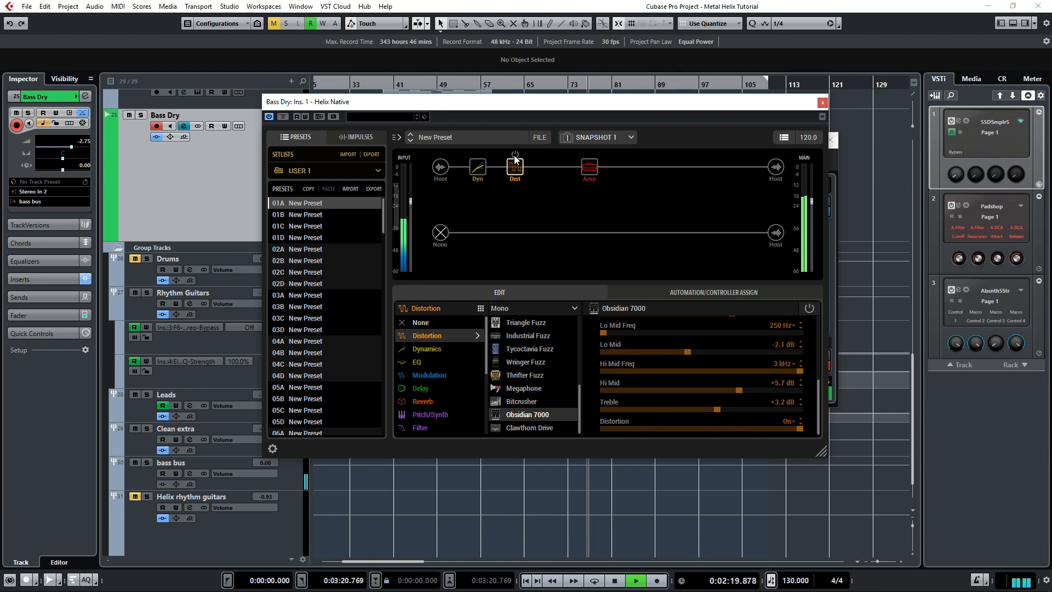
left_click(516, 157)
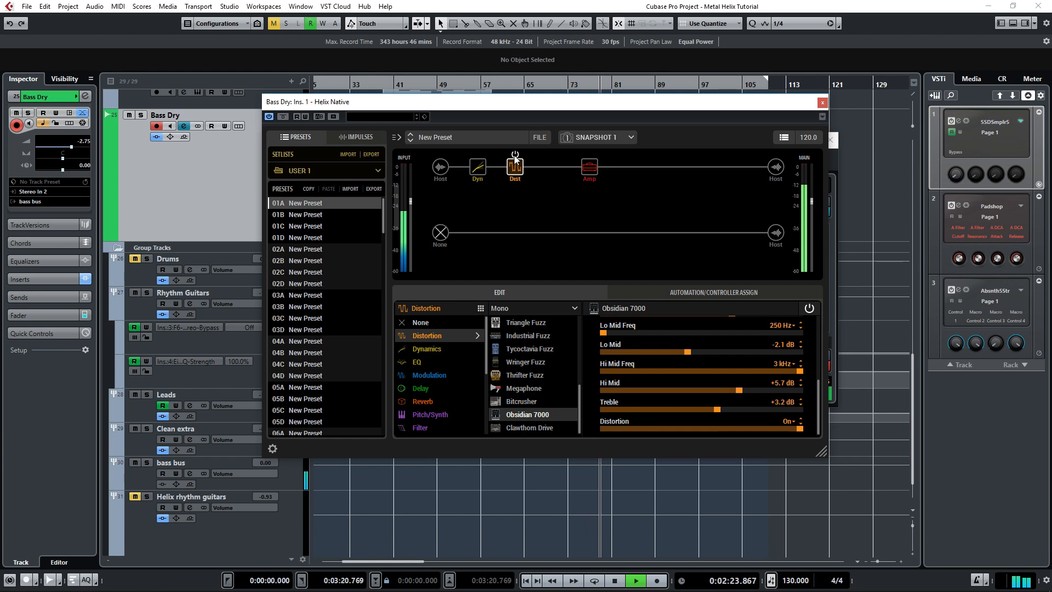
key("space")
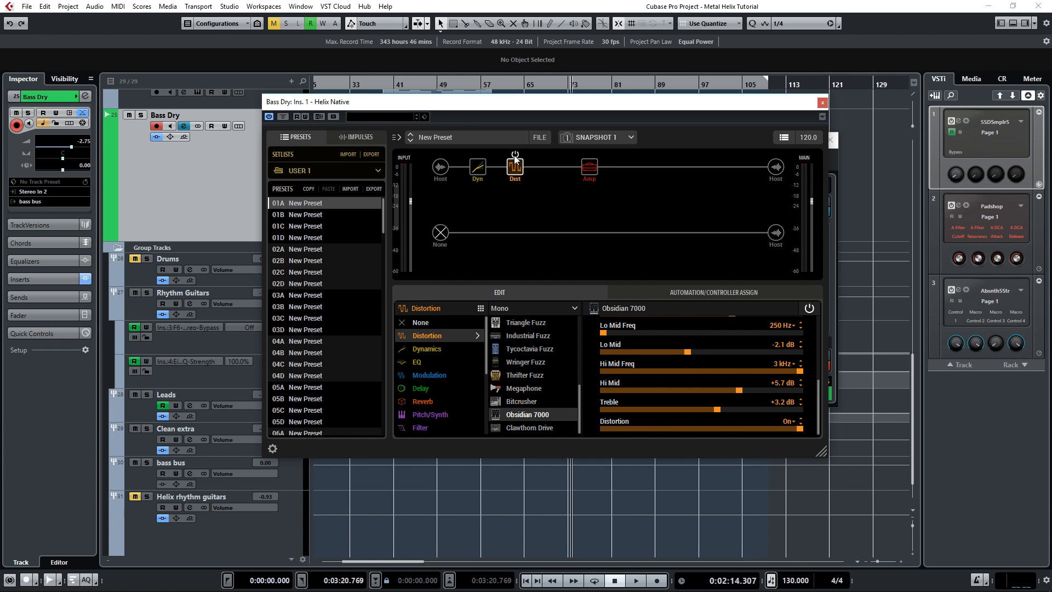
Step: Review the SV Beast Brt bass amp's parameters, from Drive down to Bias, and close the Helix Native editor
left_click(591, 167)
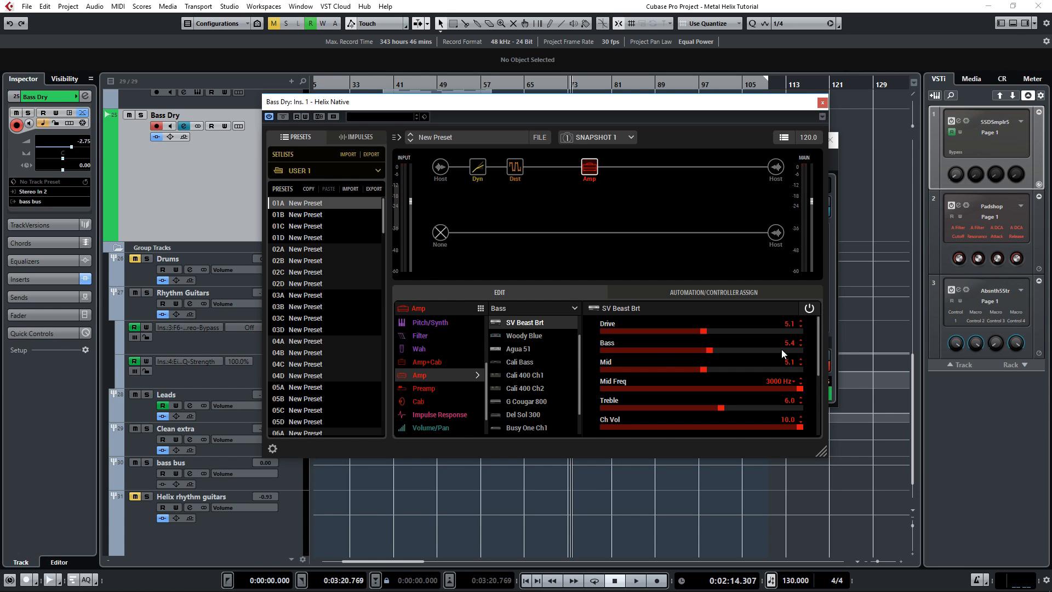
scroll(818, 348, "down", 1)
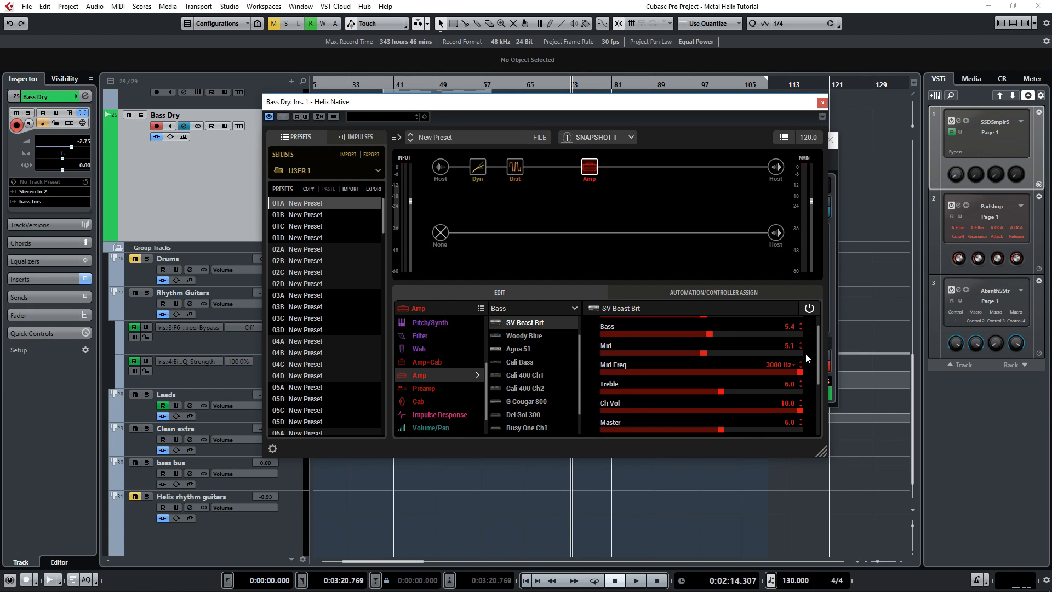
scroll(767, 359, "down", 1)
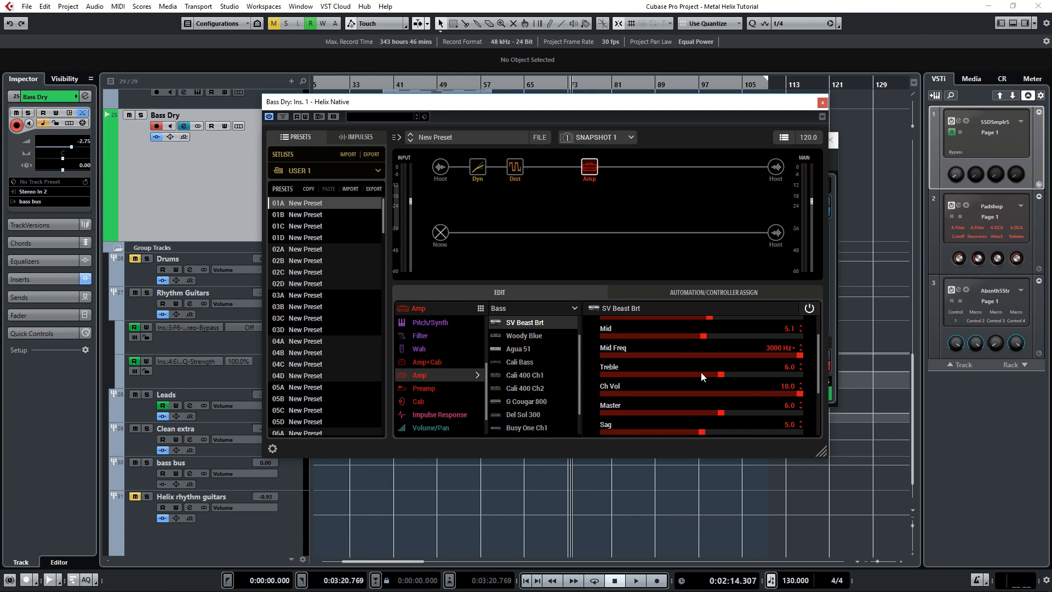
scroll(820, 380, "down", 2)
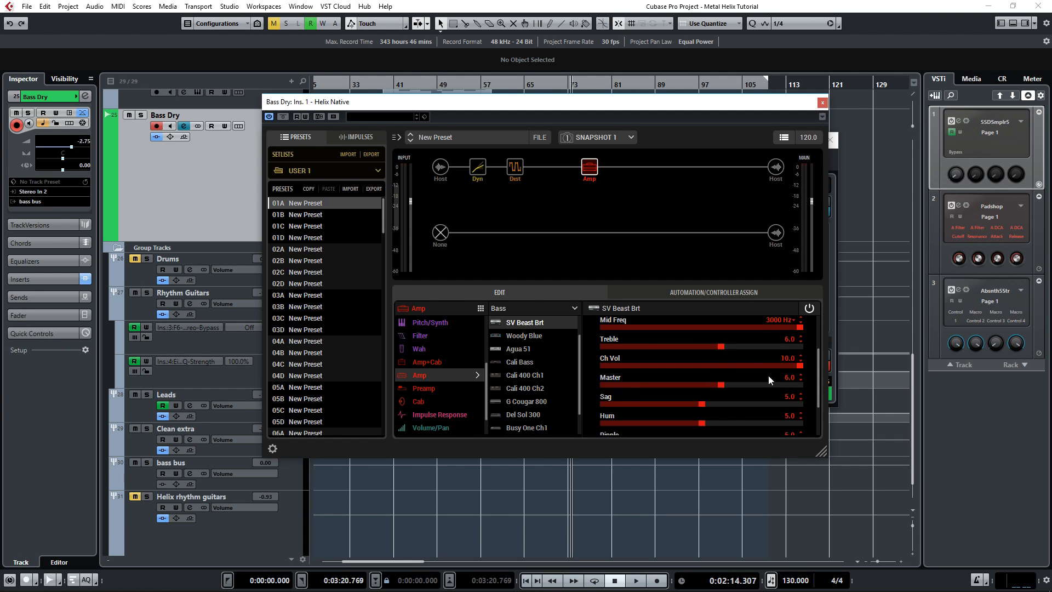
scroll(817, 363, "down", 2)
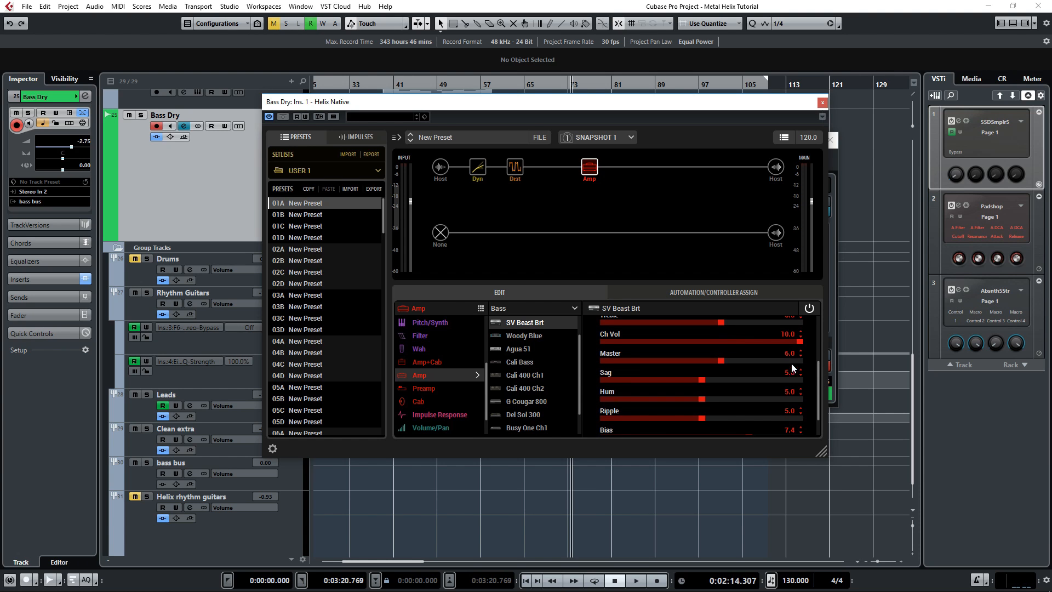
left_click_drag(821, 371, 825, 340)
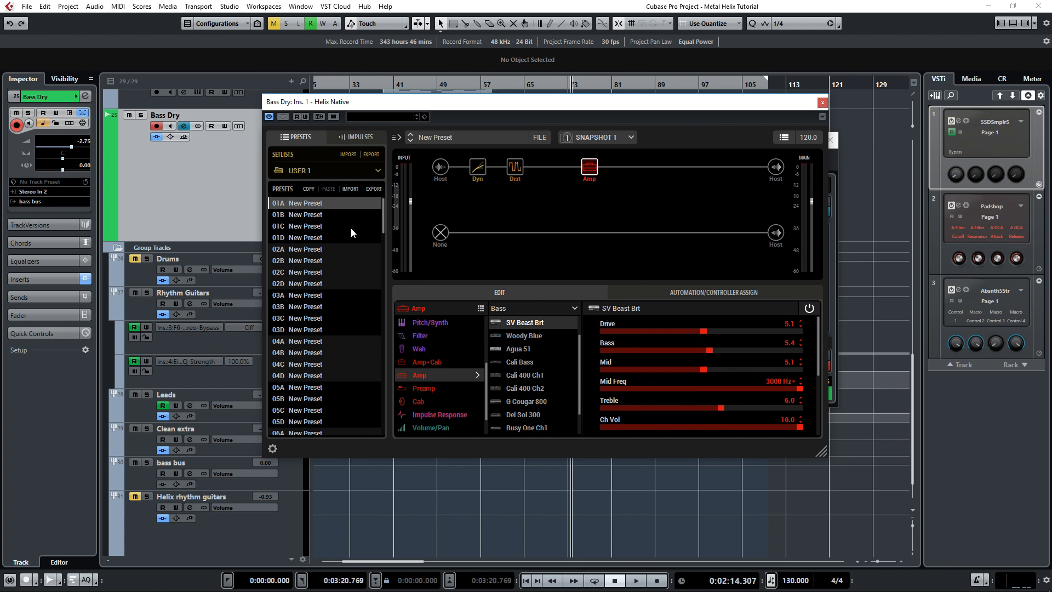
key("Escape")
Step: Open the NadIR insert, compare the bass with the cabinet impulse bypassed and active during playback, and close its editor
double_click(337, 207)
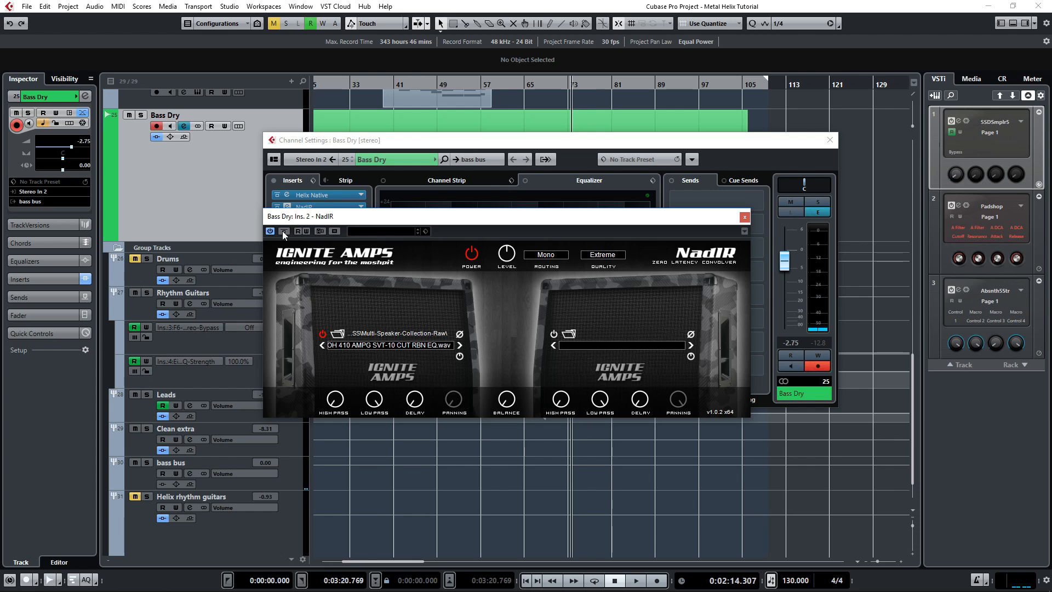
key("space")
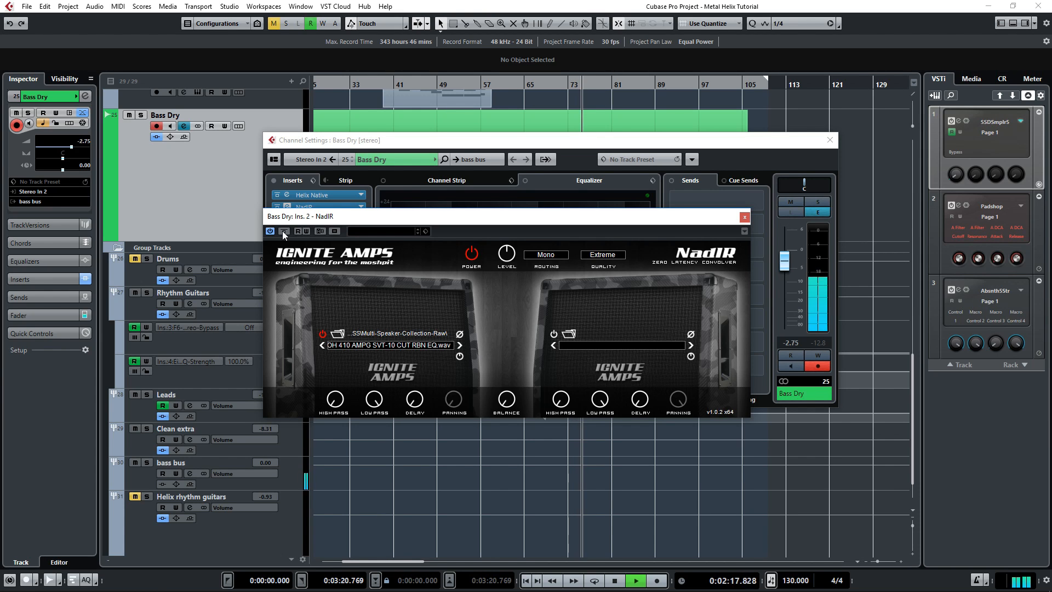
left_click(283, 232)
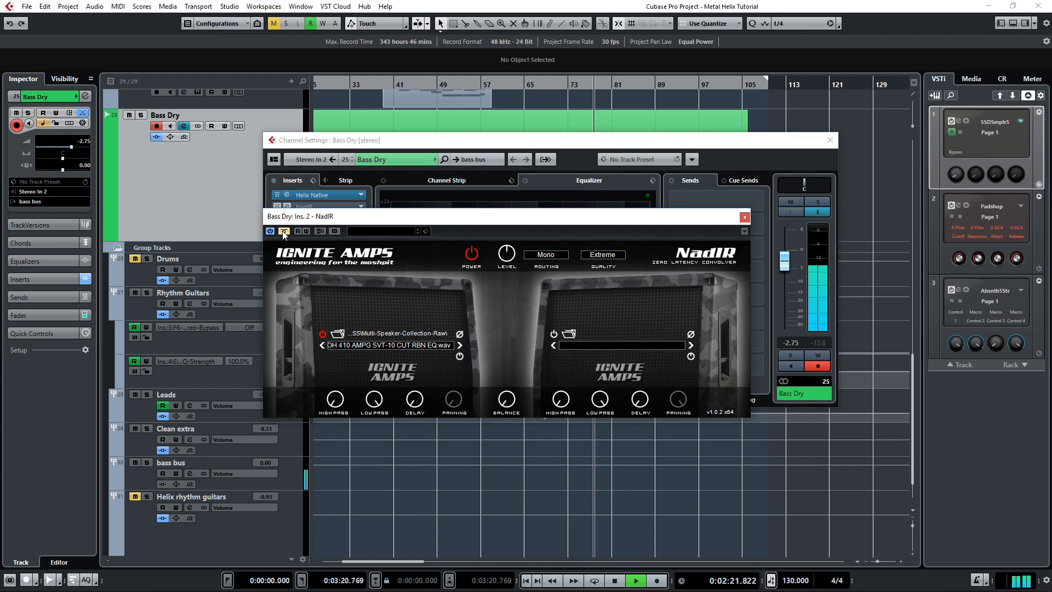
left_click(284, 231)
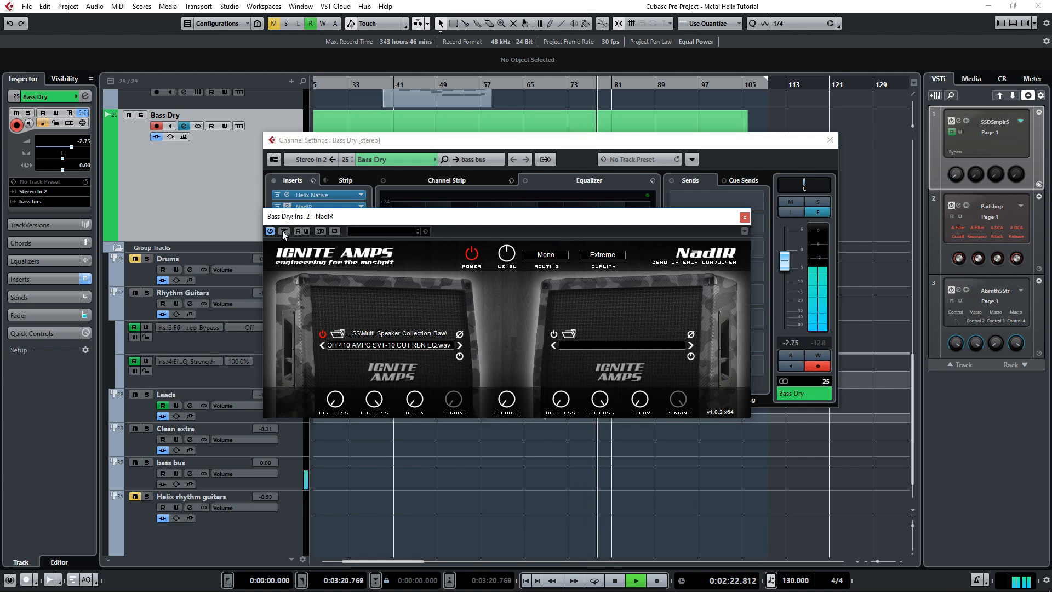
key("space")
left_click(744, 219)
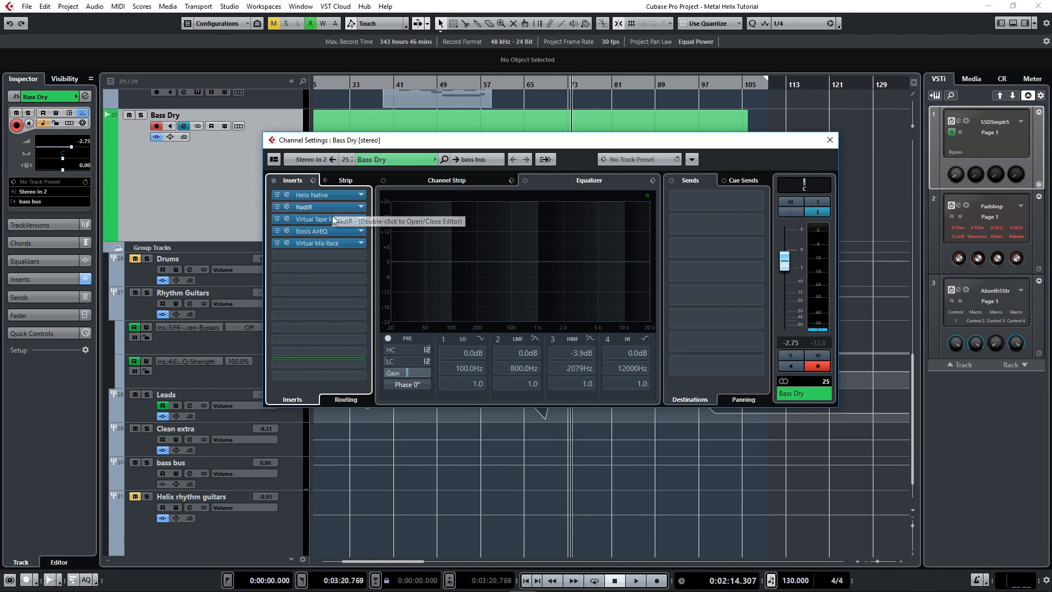
Step: View the Virtual Tape Machines insert, open the Eiosis AirEQ insert and position its editor to show the two low-mid cuts
double_click(331, 219)
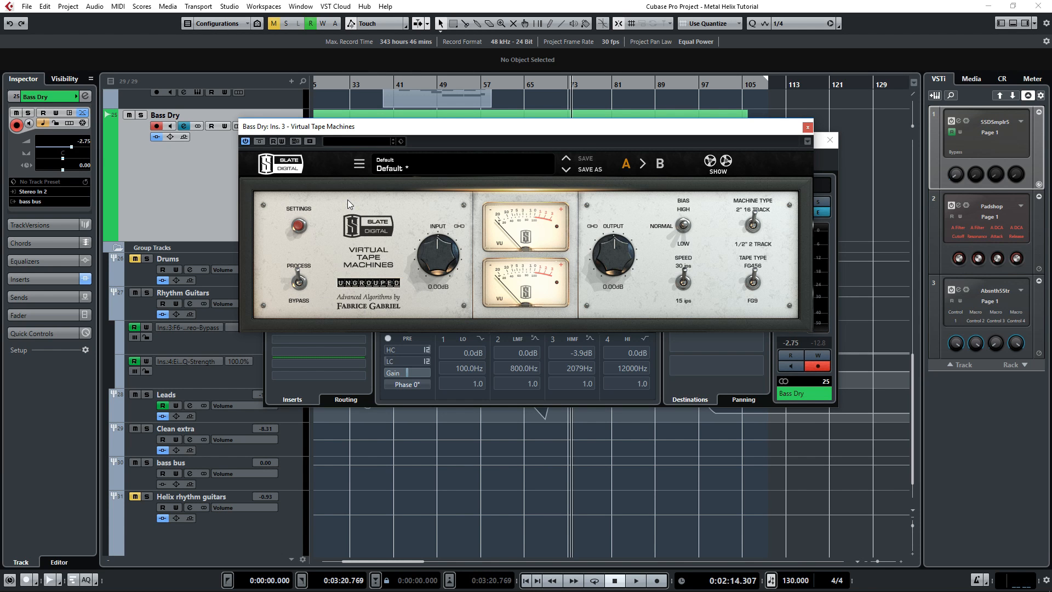
double_click(337, 229)
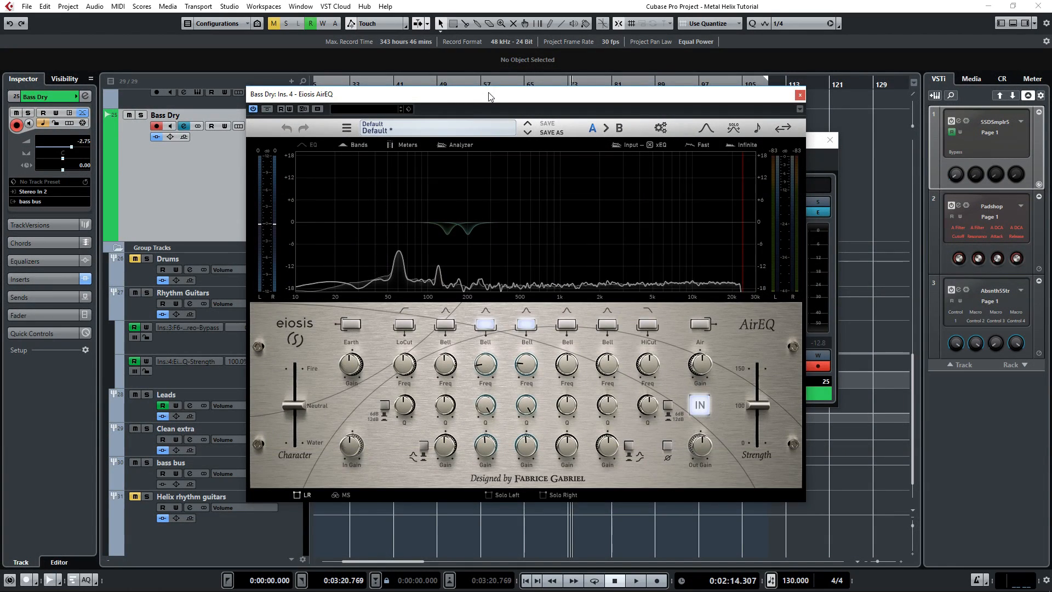
left_click_drag(489, 96, 477, 84)
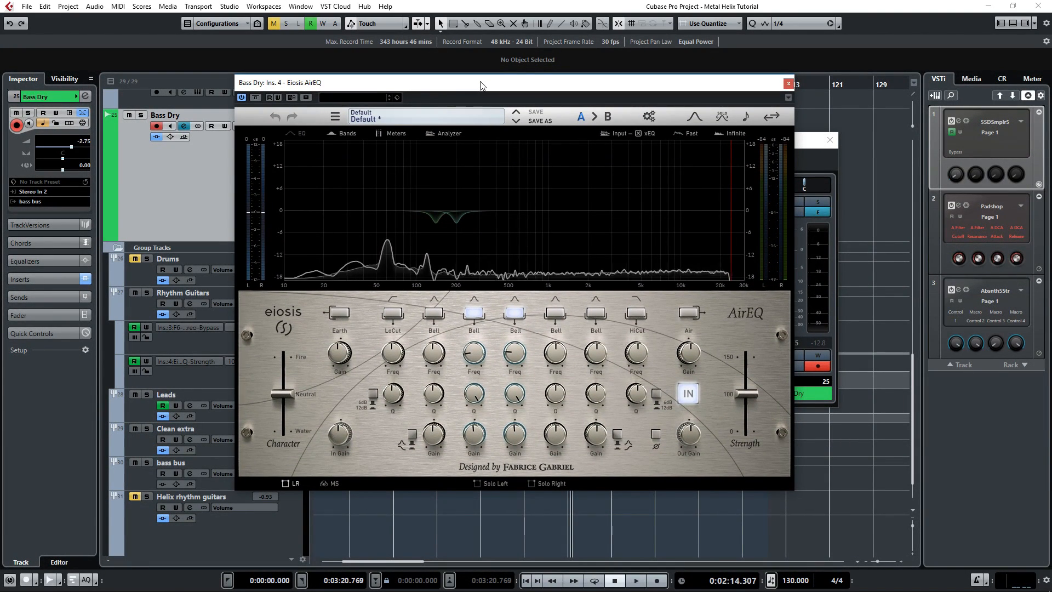
left_click_drag(480, 85, 485, 87)
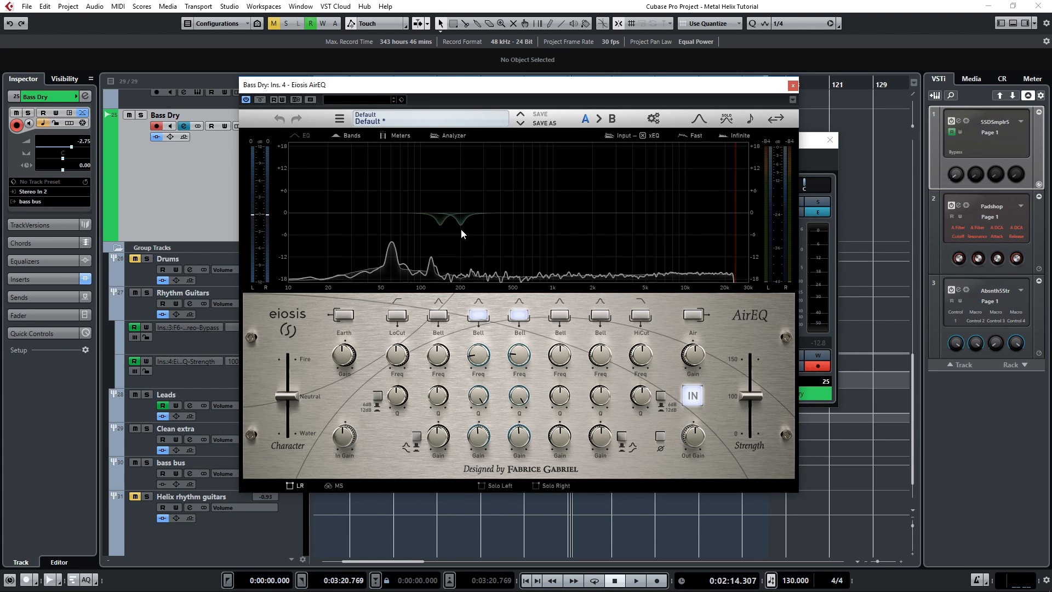
Step: Solo Bass Dry, compare the bass with Eiosis AirEQ bypassed and active during playback, and close its editor
left_click(142, 116)
key("space")
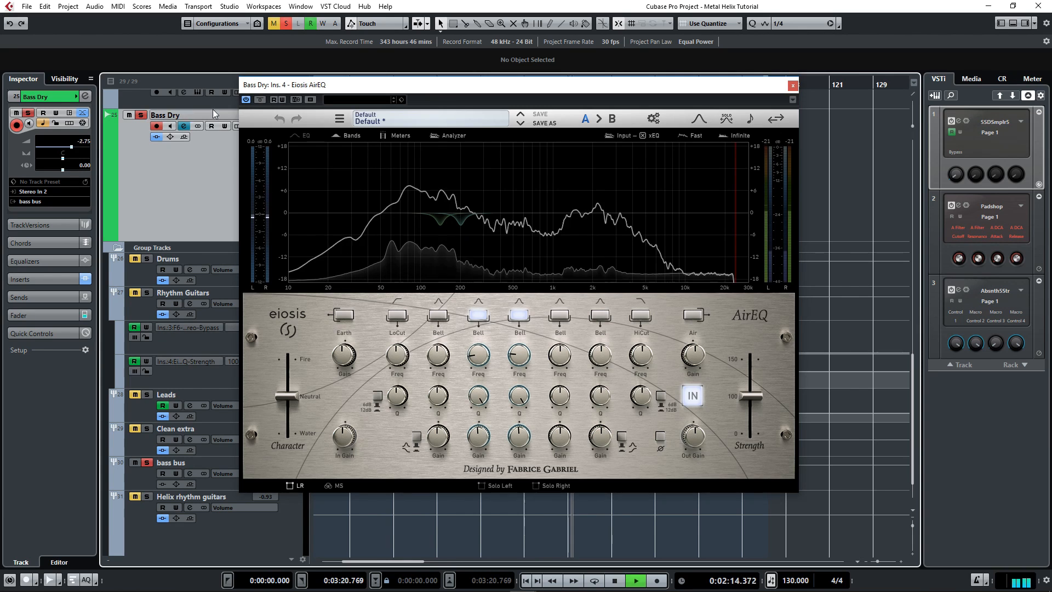
left_click(260, 100)
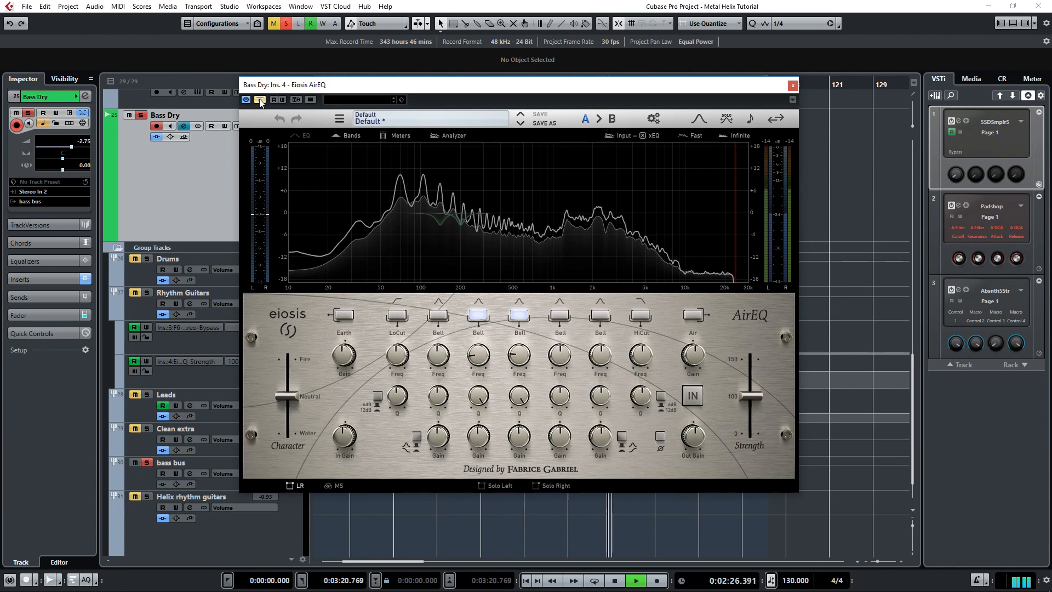
left_click(259, 100)
key("space")
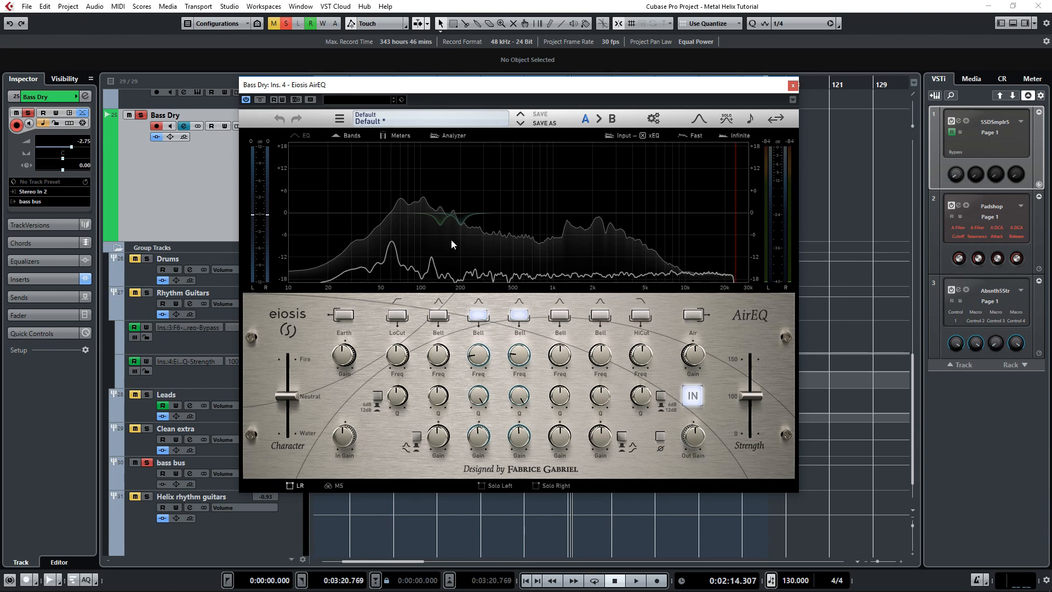
left_click(793, 86)
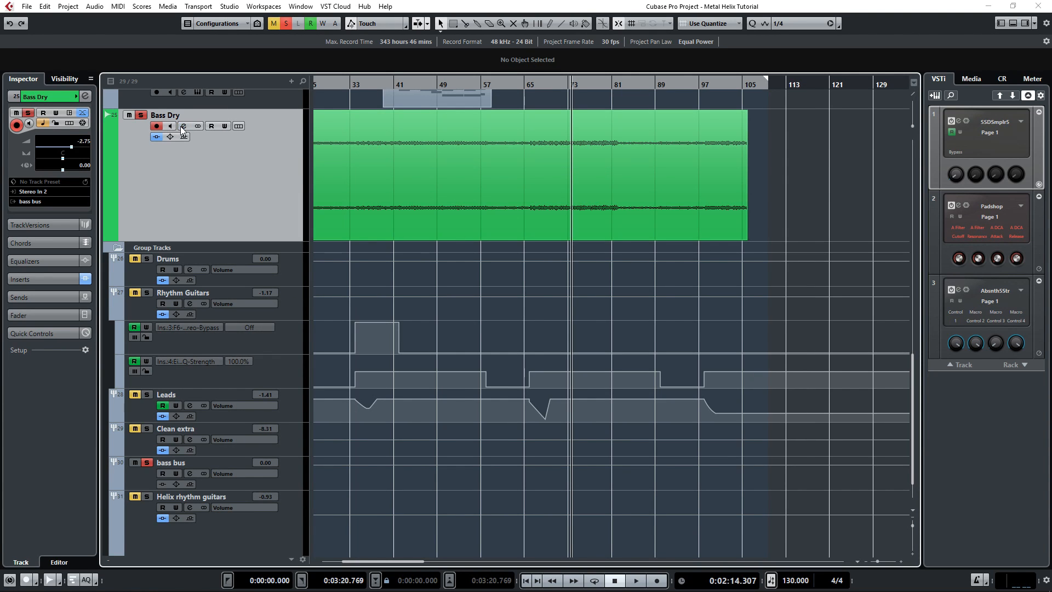
Step: Open the Virtual Mix Rack insert, check the AirEQ Earth LoCut frequency and slope, and play the bass through the rack
left_click(182, 126)
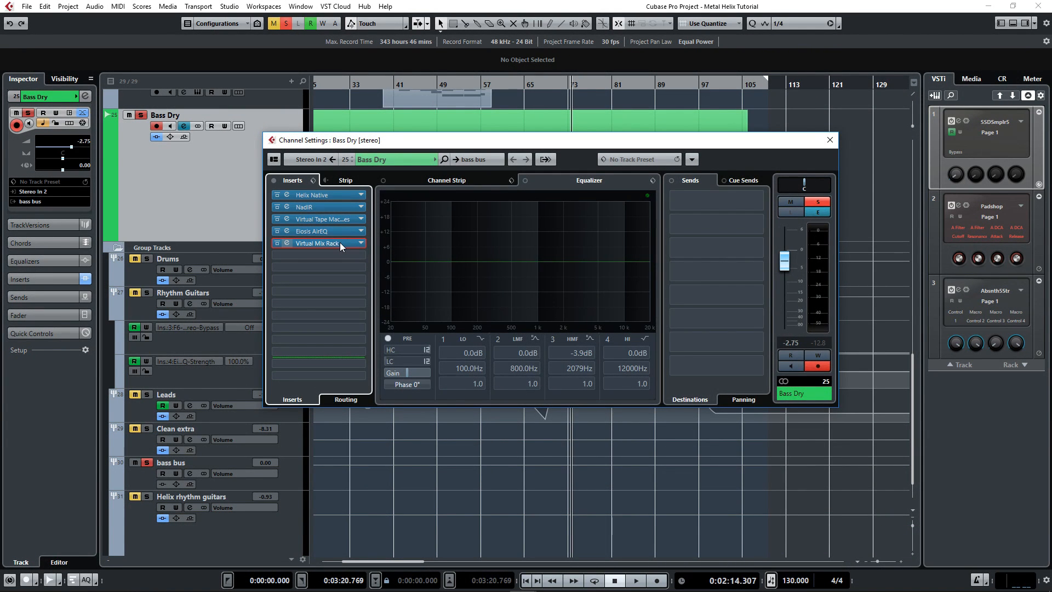
left_click(339, 243)
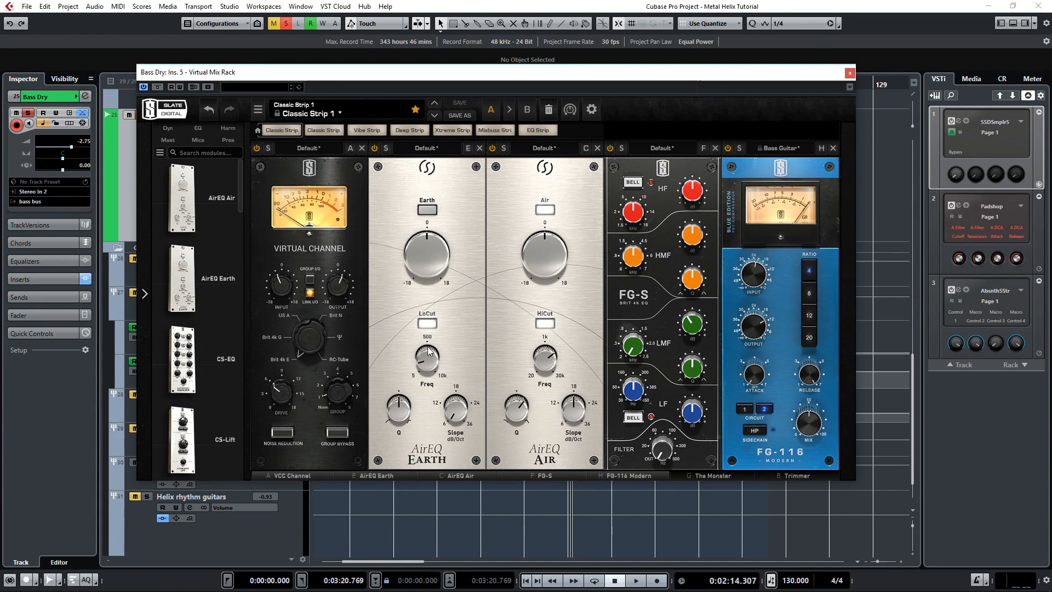
mouse_move(430, 362)
mouse_move(458, 412)
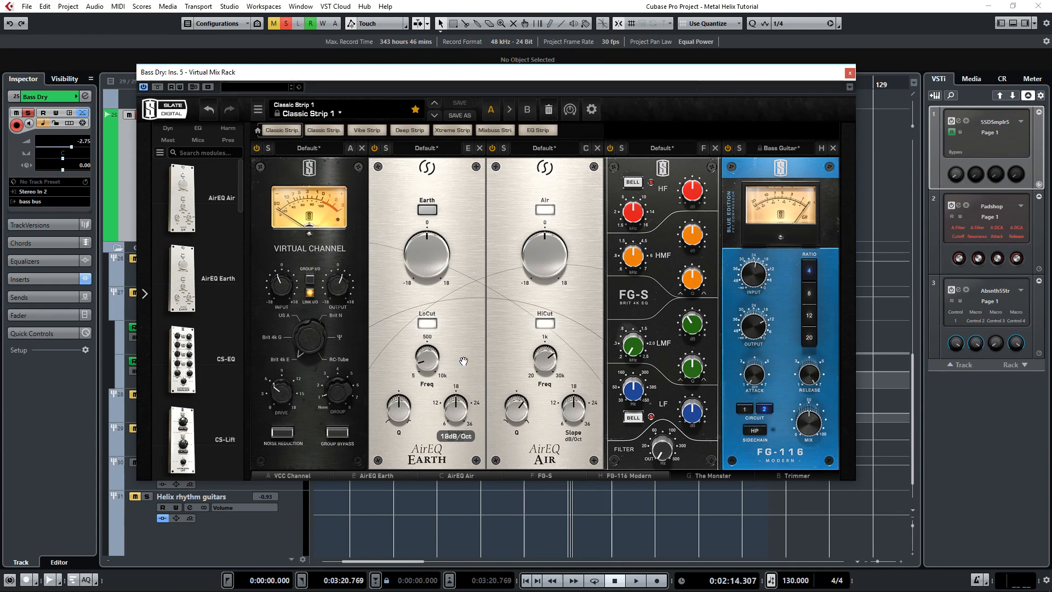
key("space")
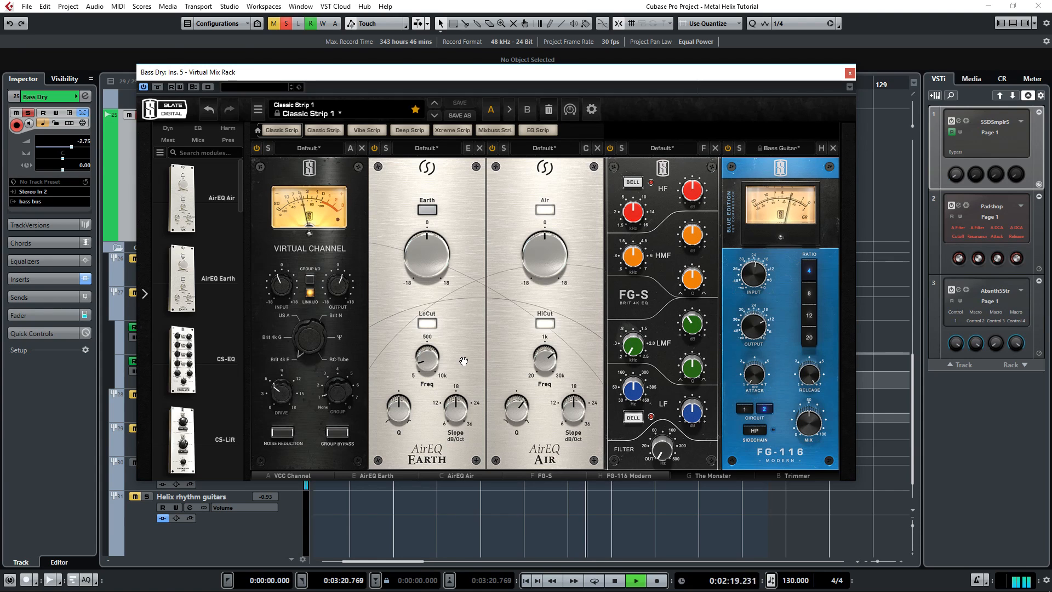
key("space")
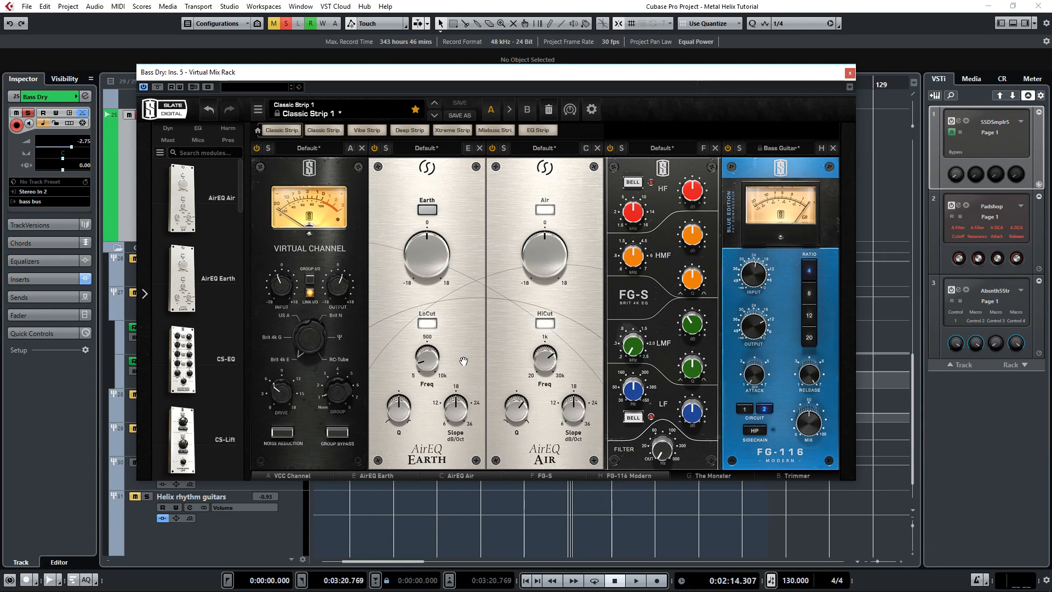
Step: Turn off the Air band in the AirEQ Air module and compare the bass with HiCut off and on during playback
left_click(544, 210)
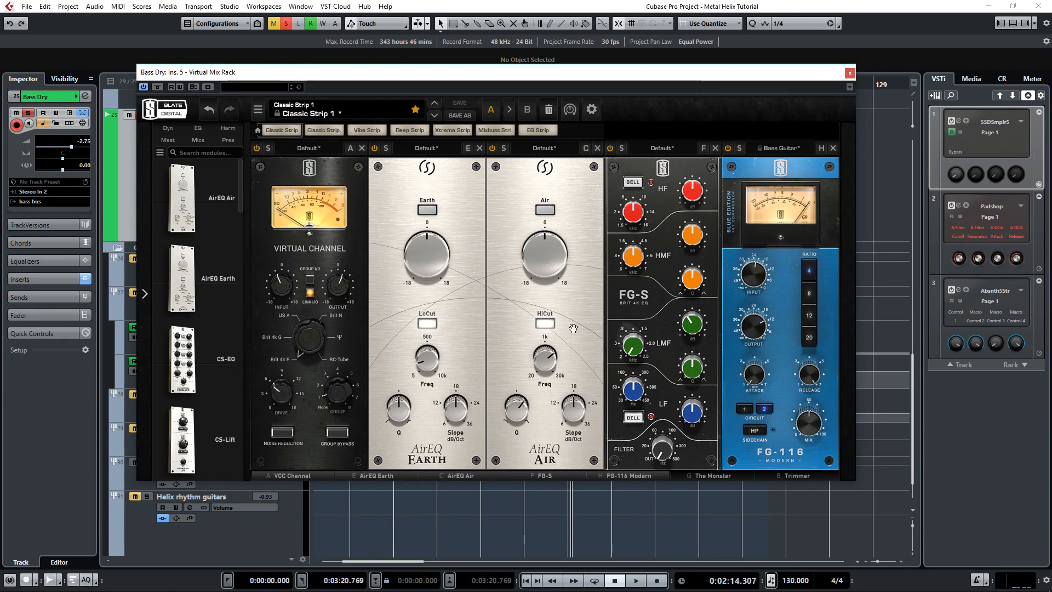
key("space")
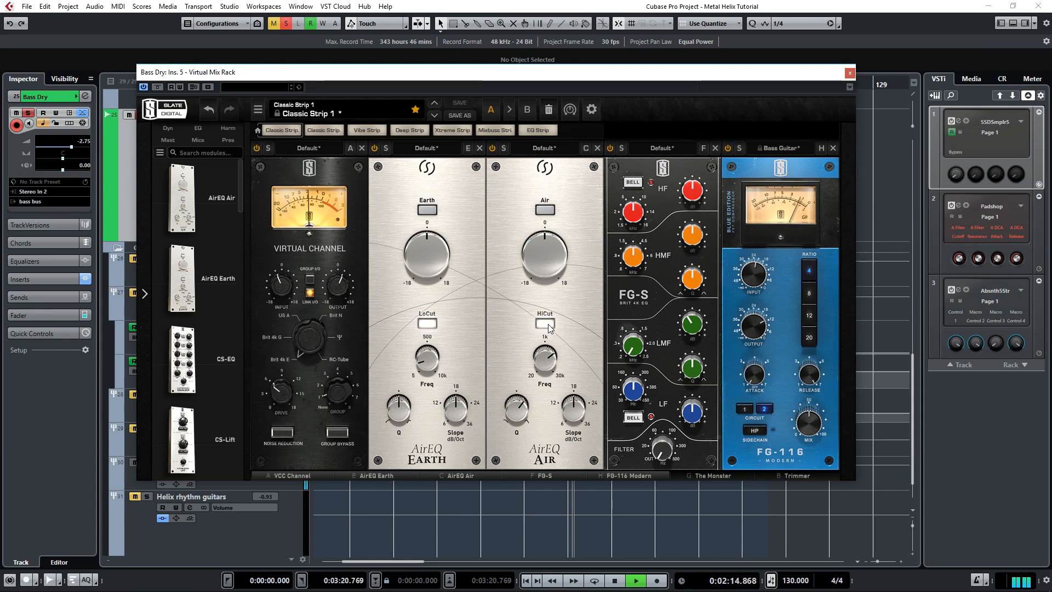
left_click(548, 328)
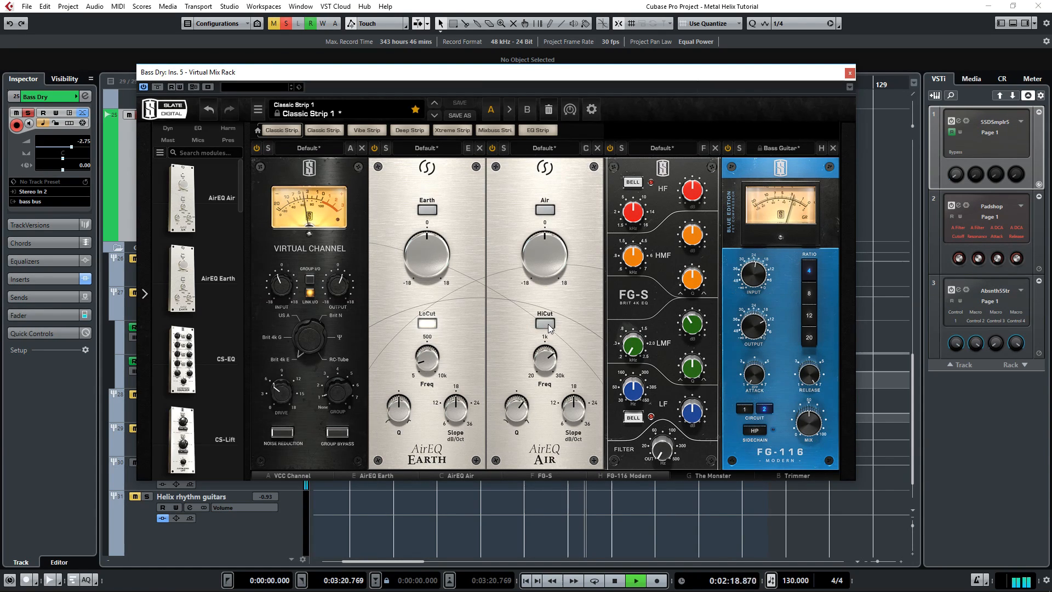
left_click(548, 327)
key("space")
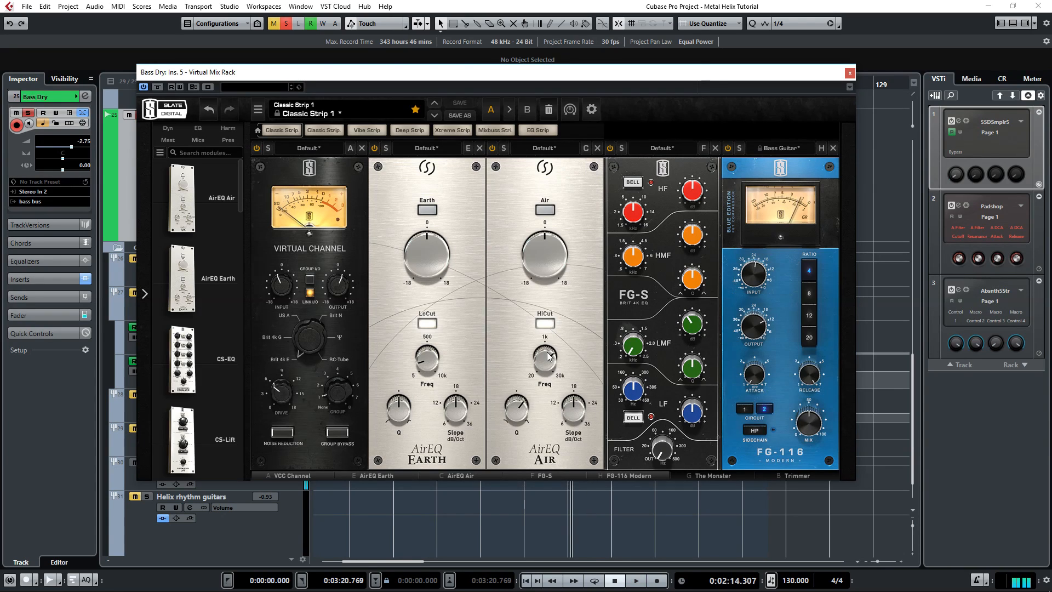
Step: Check the HiCut frequency and Q, and compare the bass with the AirEQ Air module bypassed and active during playback
mouse_move(549, 356)
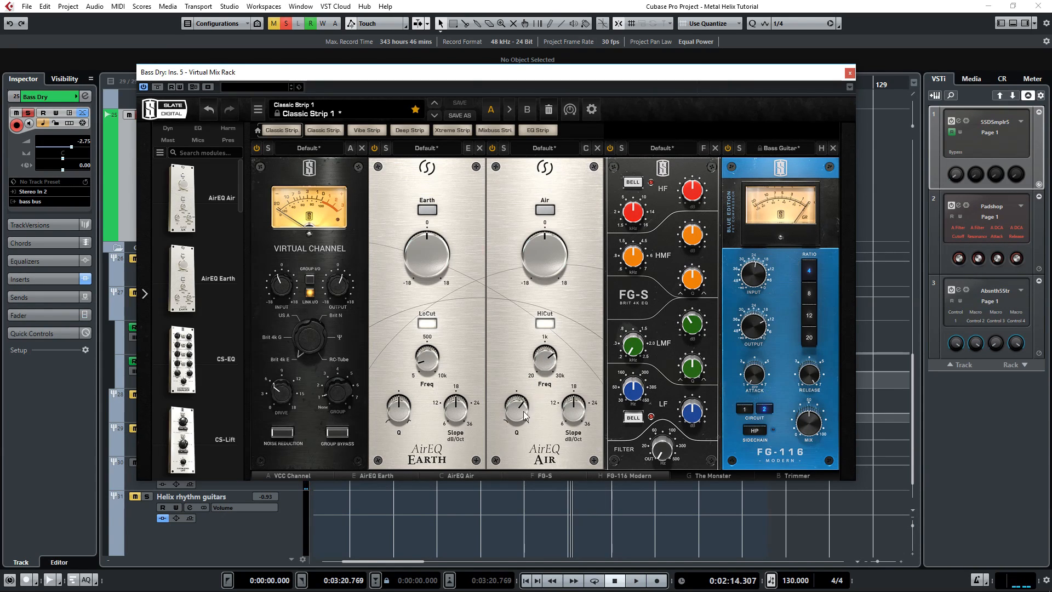
mouse_move(519, 415)
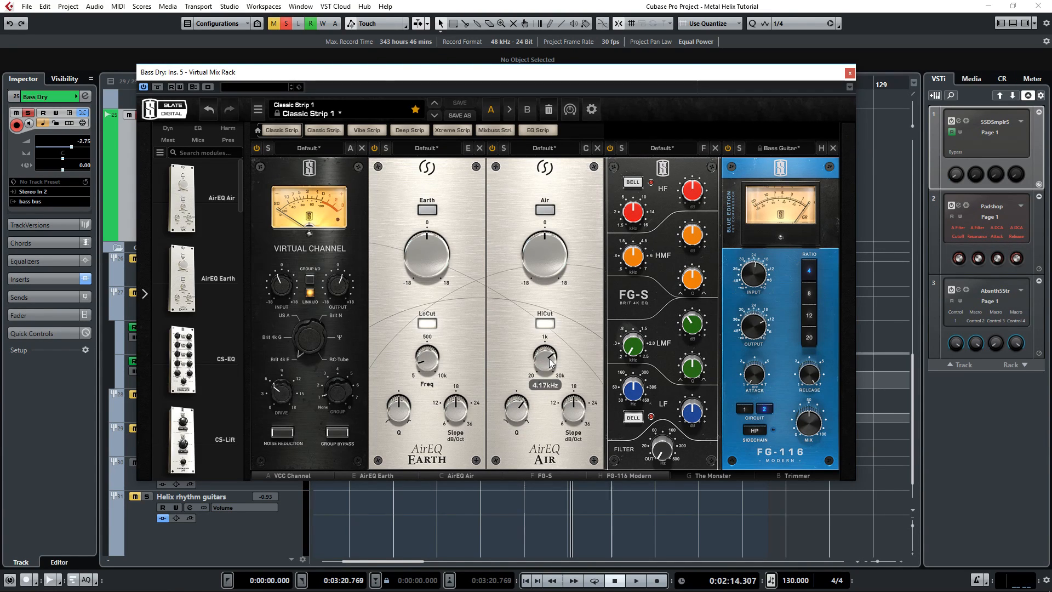
key("space")
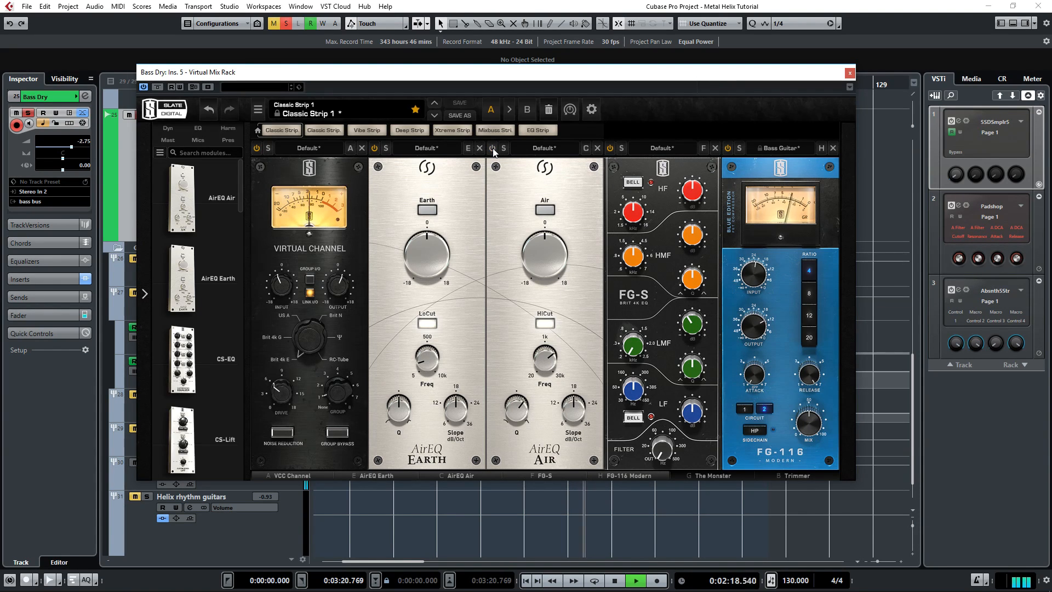
key("space")
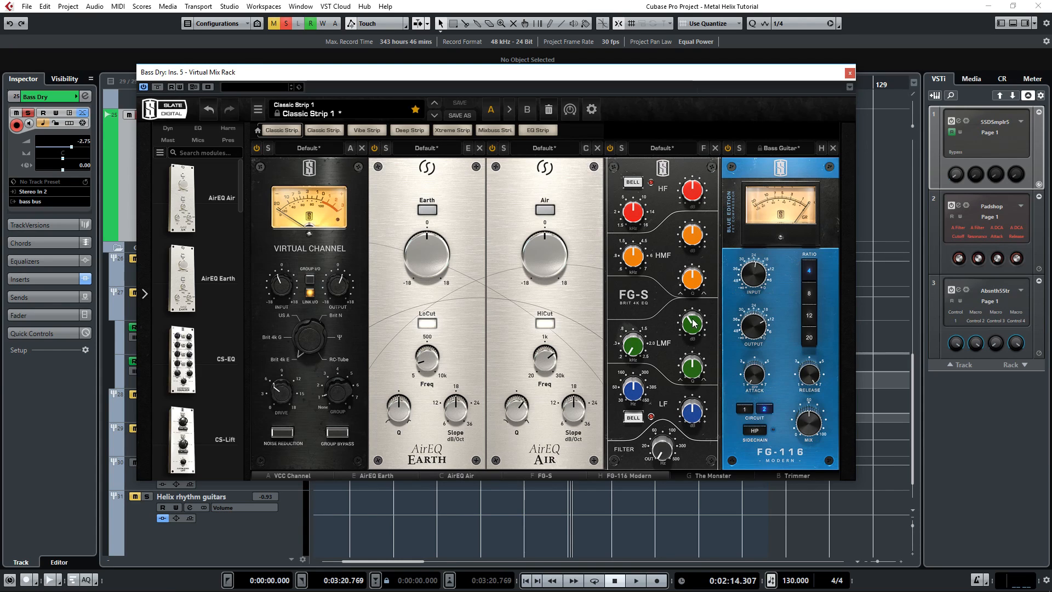
Step: Check the FG-S LMF frequency and audition an LMF boost of +6.30 dB during playback
mouse_move(633, 351)
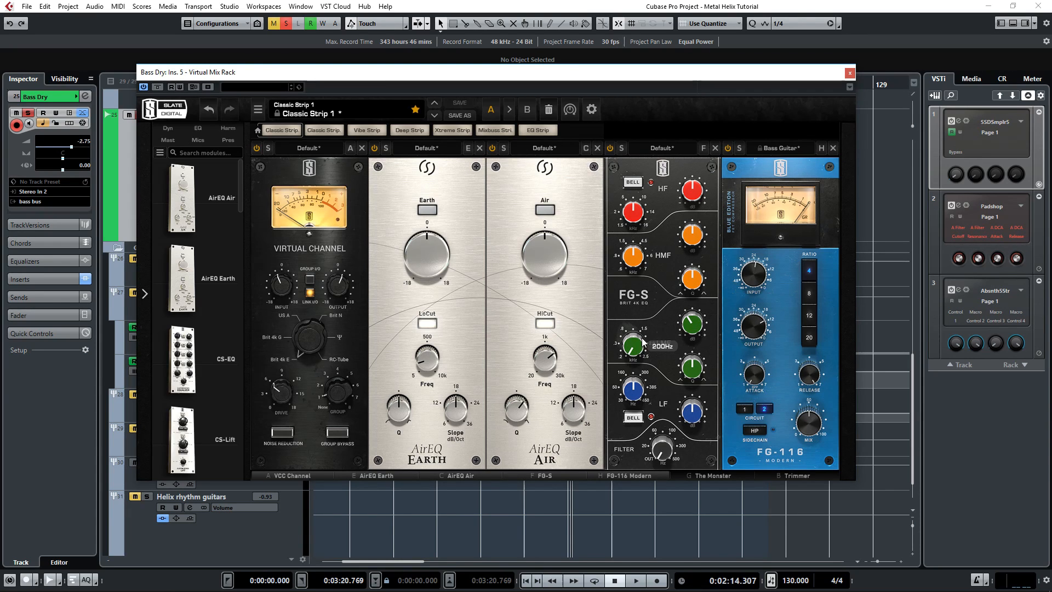
key("space")
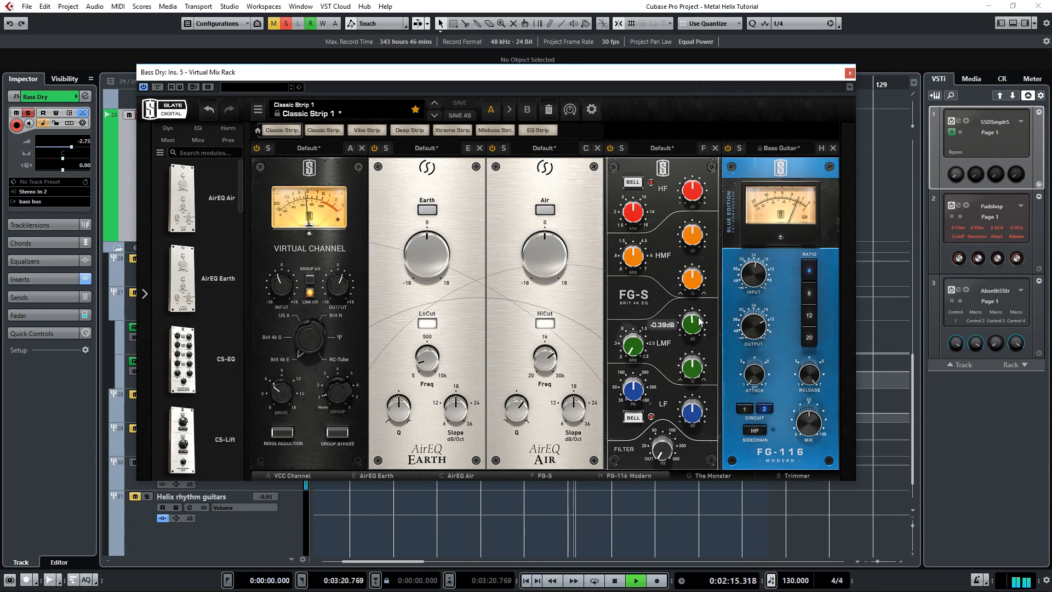
mouse_move(705, 298)
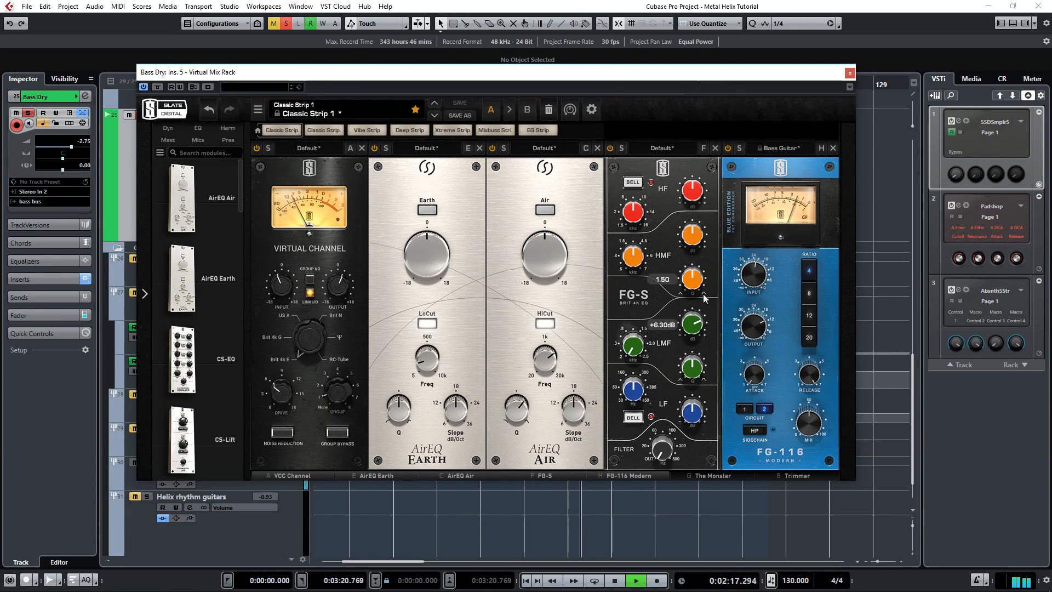
key("space")
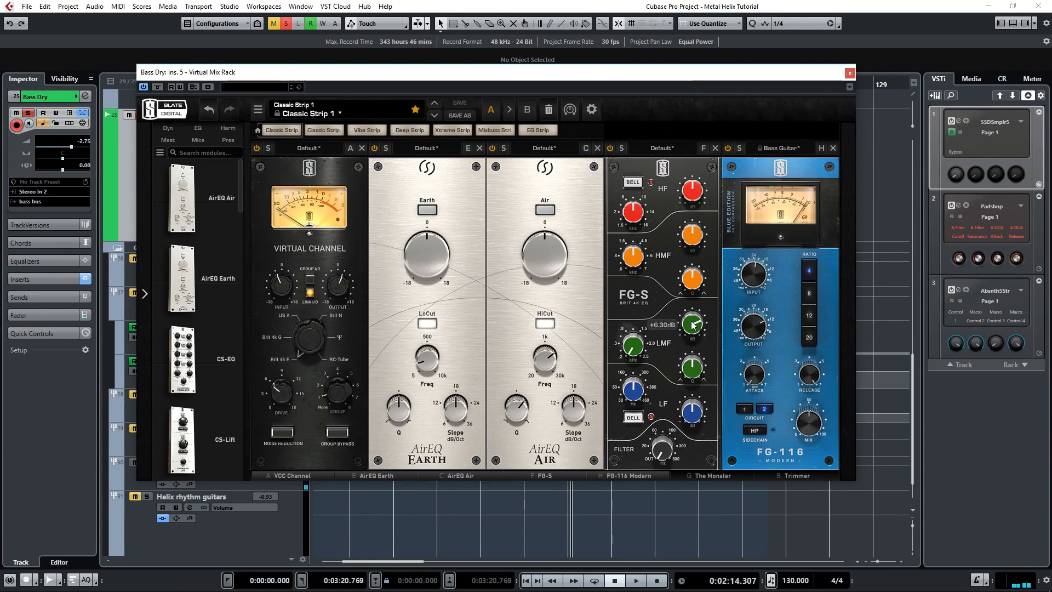
Step: Lower the FG-S LMF gain to a cut of about -2.10 dB, listening to the bass with the cut applied
scroll(694, 324, "down", 3)
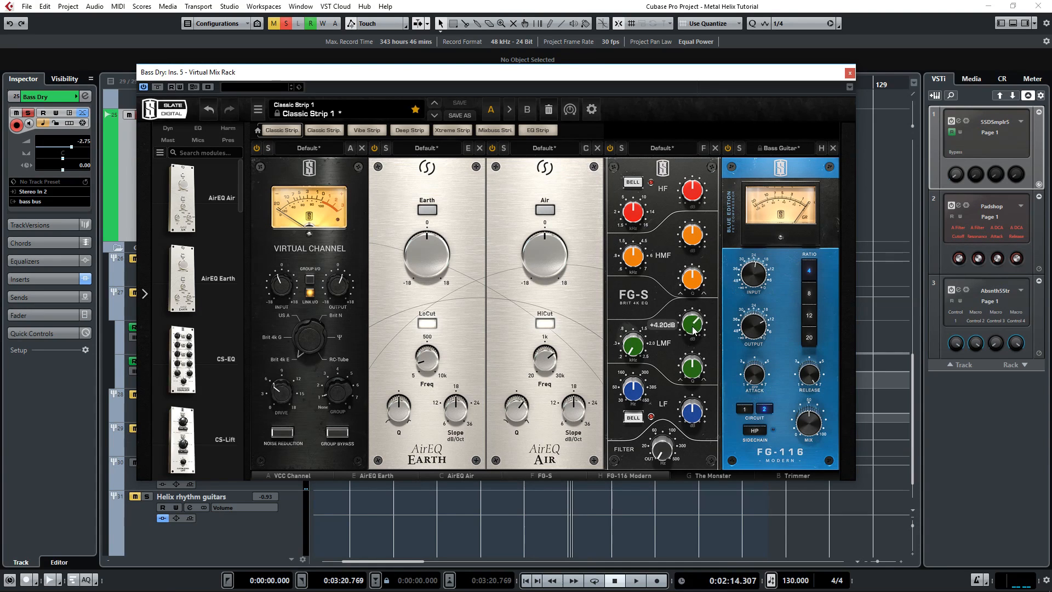
scroll(692, 325, "down", 1)
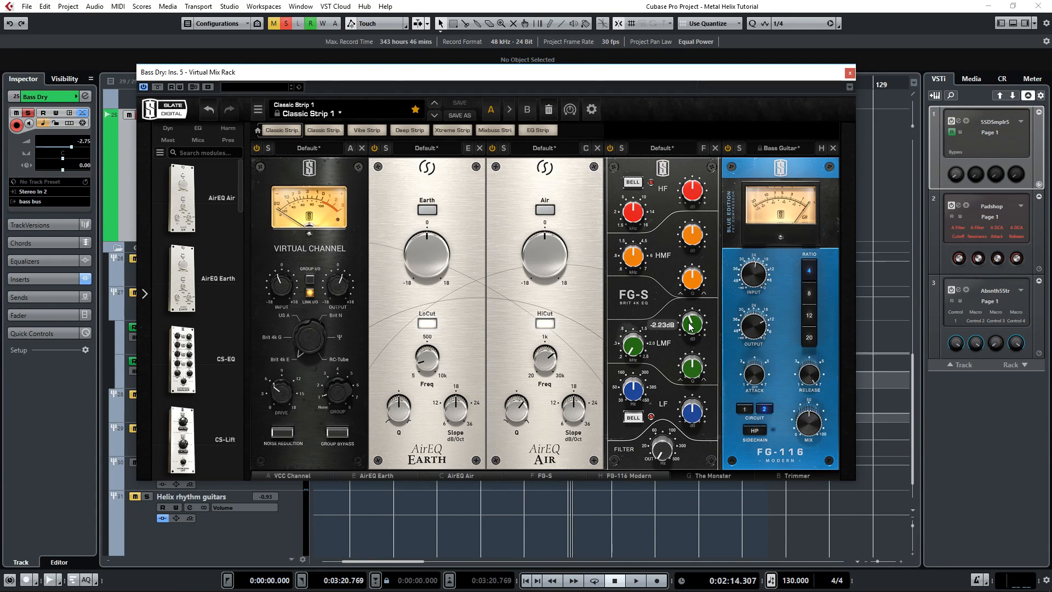
key("space")
scroll(693, 326, "up", 1)
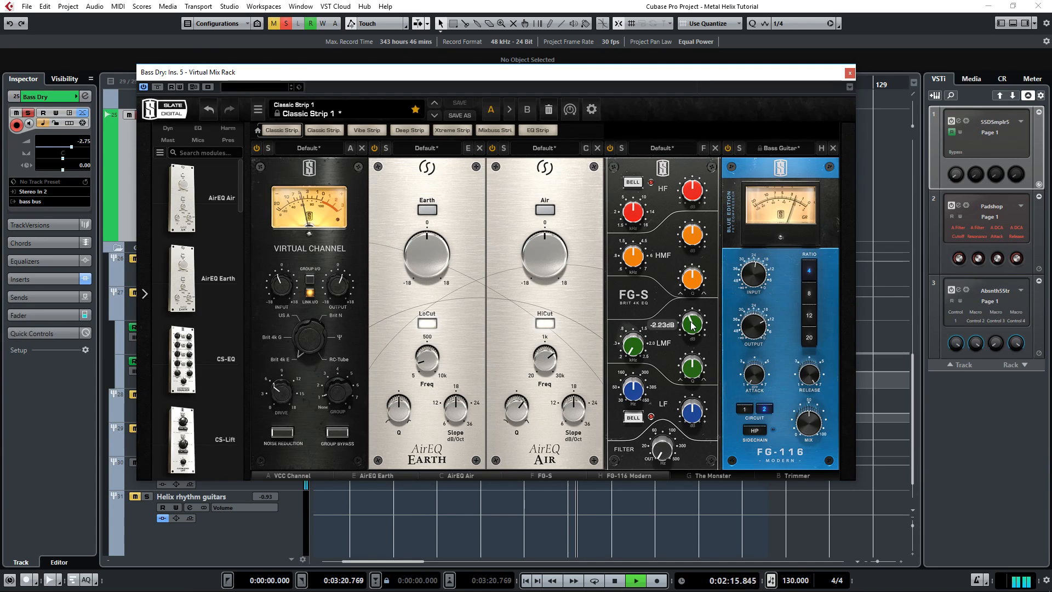
scroll(692, 324, "down", 1)
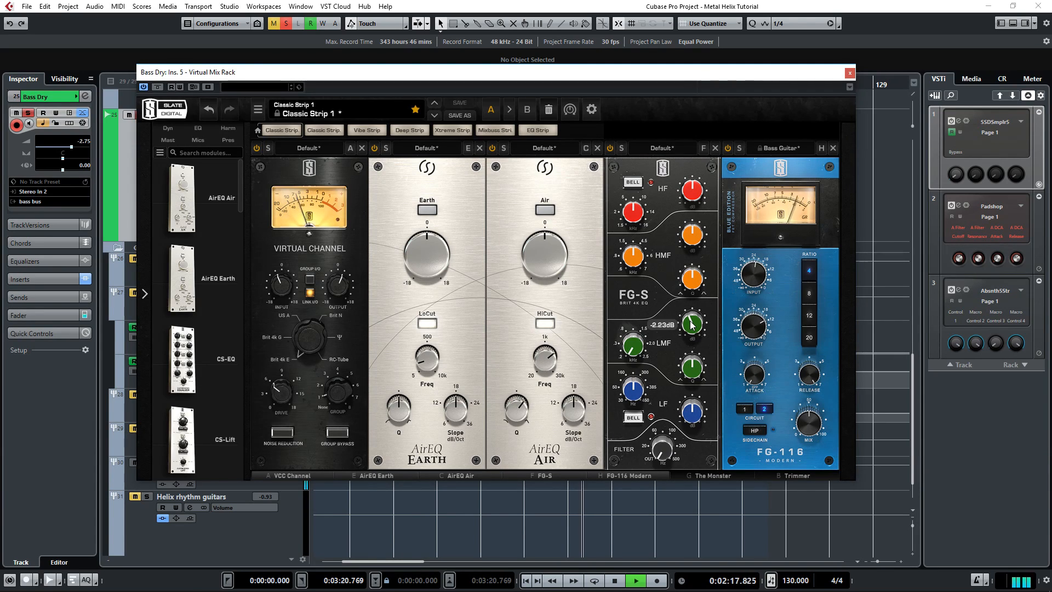
key("space")
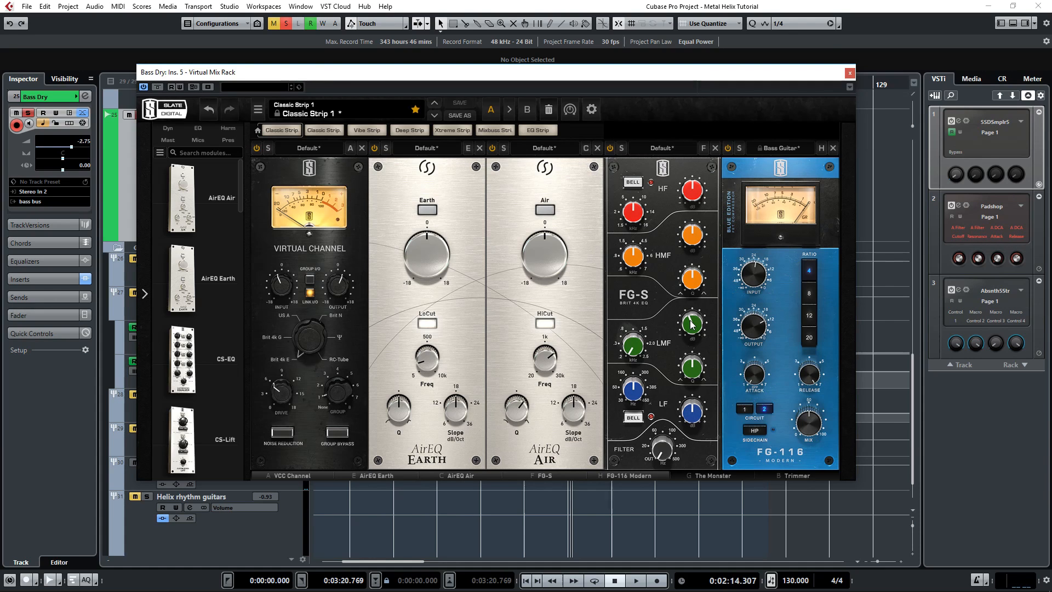
scroll(692, 324, "up", 1)
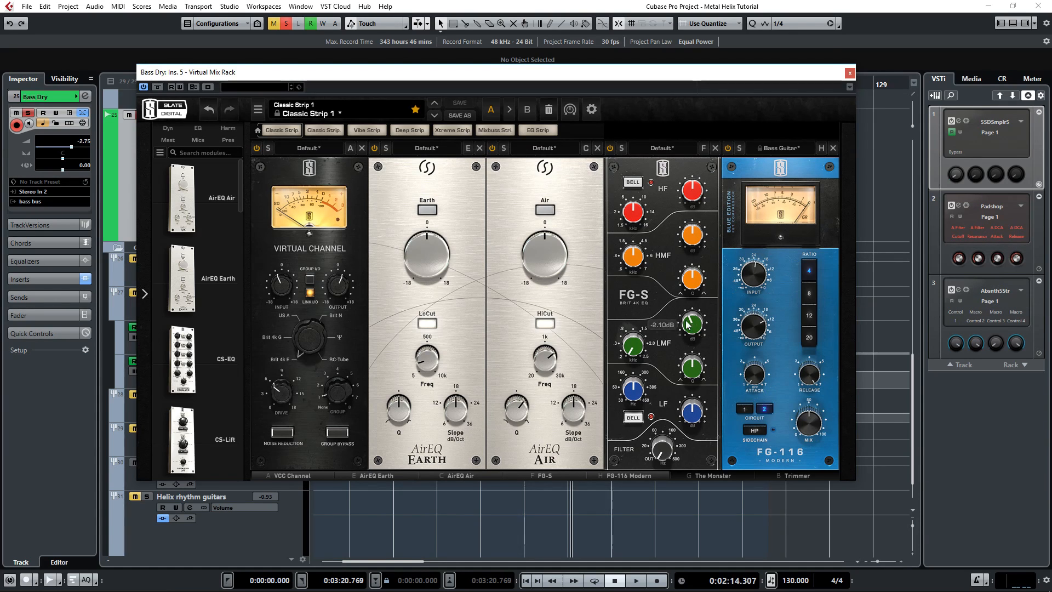
Step: Examine the FG-116 compressor and the Trimmer during bass playback, and close the Virtual Mix Rack editor
left_click_drag(669, 476, 790, 474)
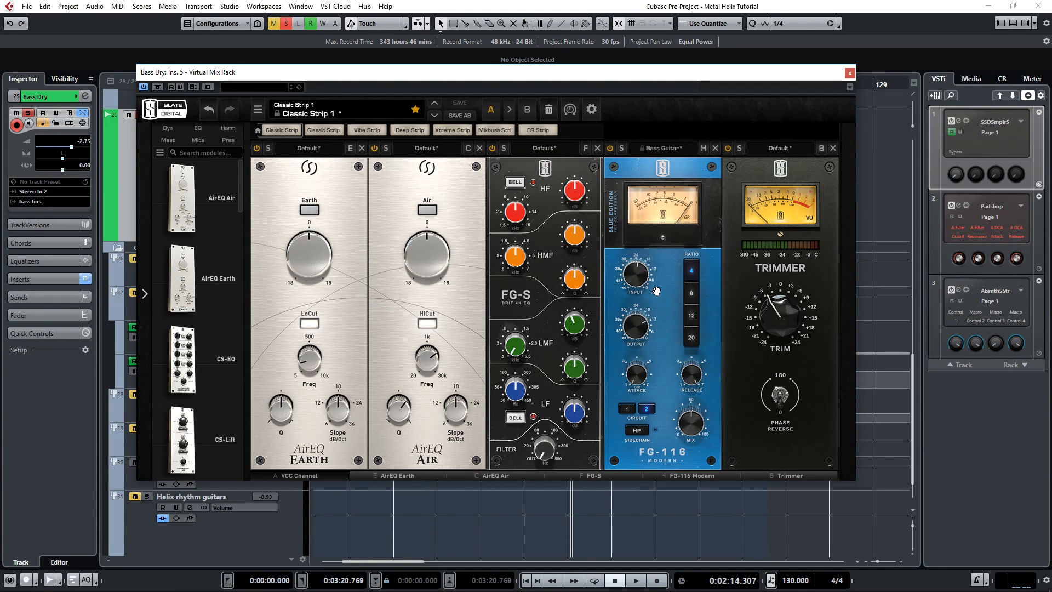
key("space")
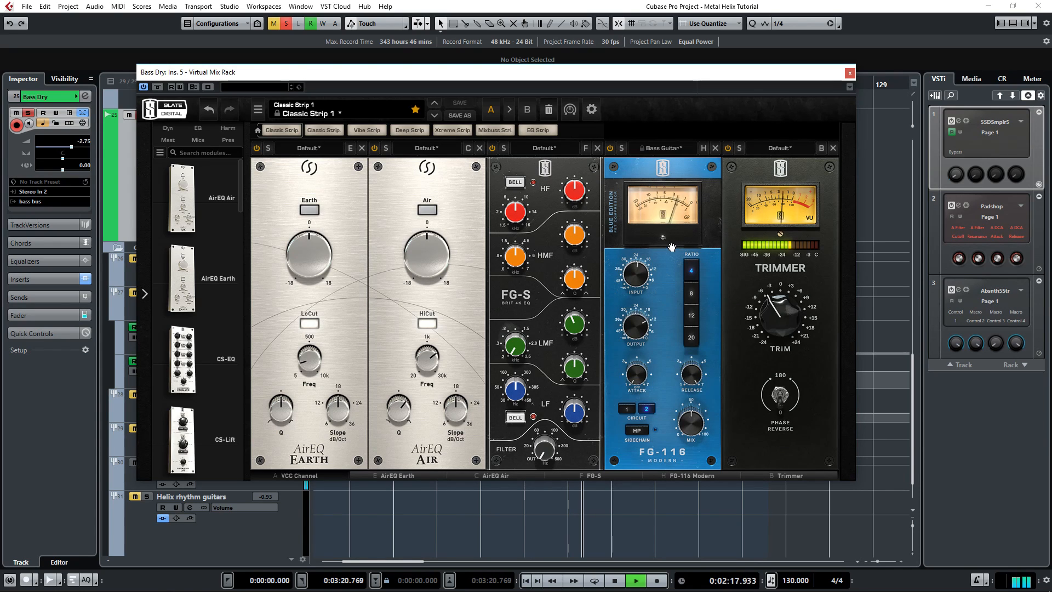
key("space")
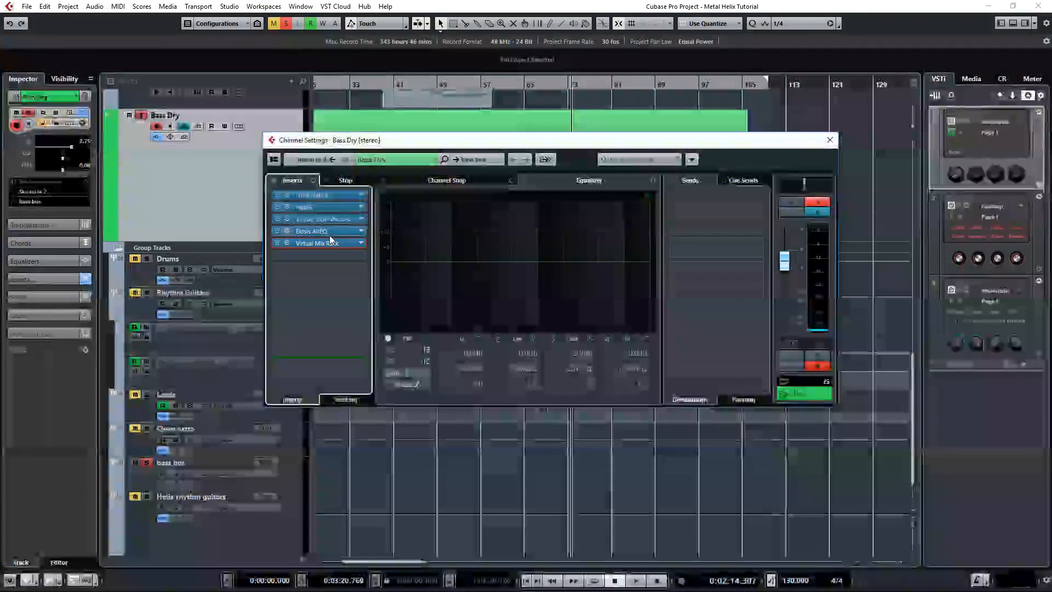
Step: Bypass the Virtual Tape Machines, Eiosis AirEQ and Virtual Mix Rack inserts on Bass Dry
left_click(275, 218)
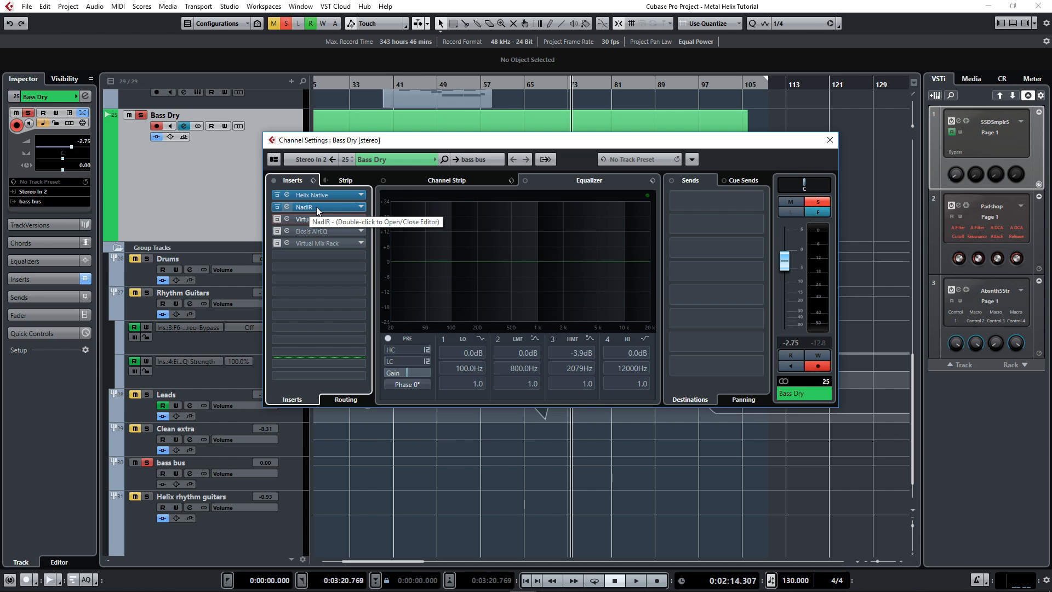
Step: Play the bass through only Helix Native and NadIR, and compare it with Virtual Tape Machines, Eiosis AirEQ and Virtual Mix Rack re-enabled
key("space")
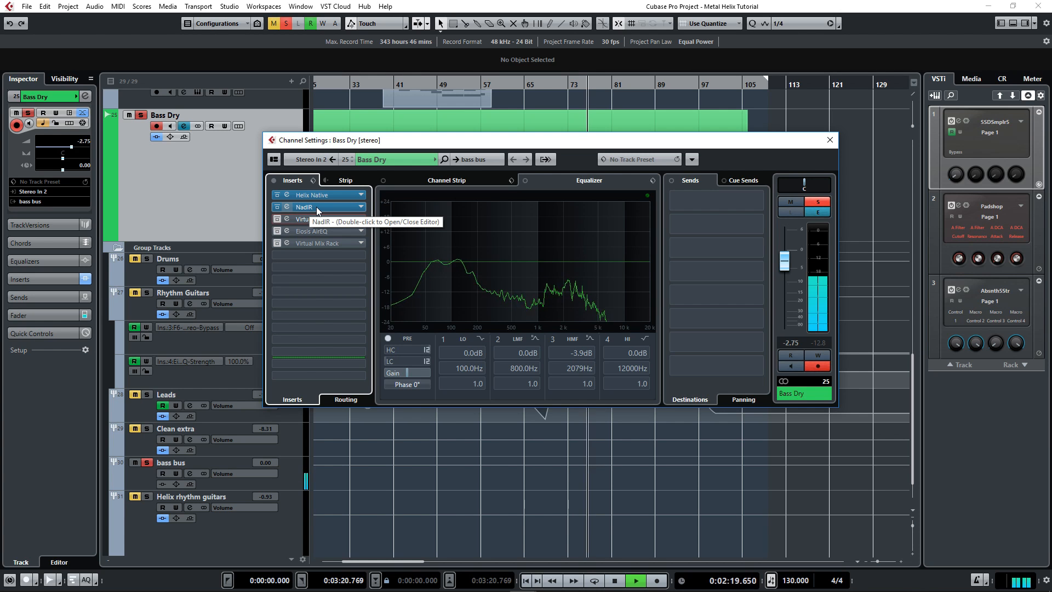
key("space")
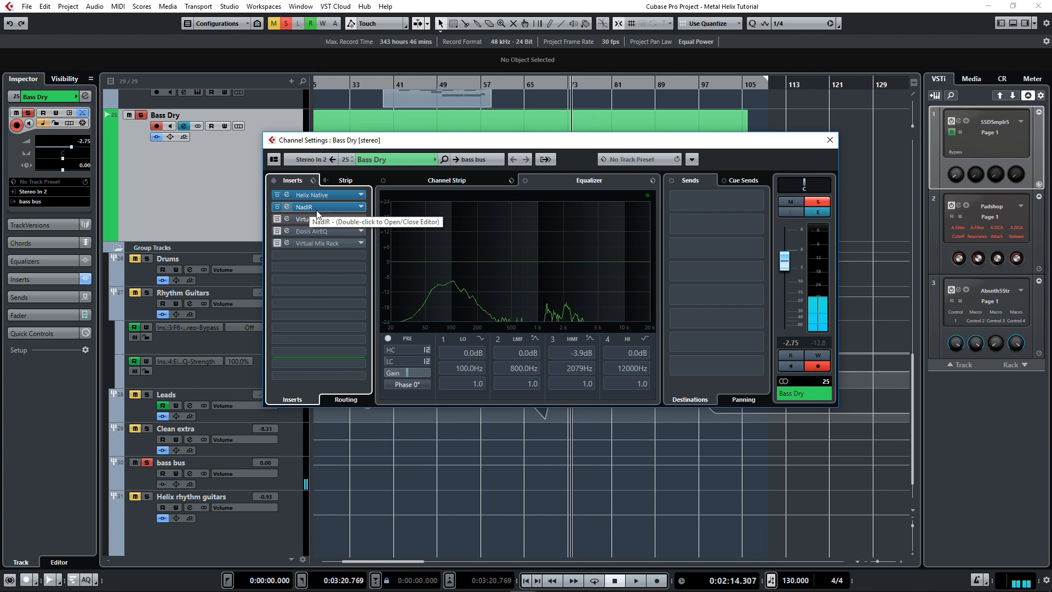
left_click(278, 231, "alt")
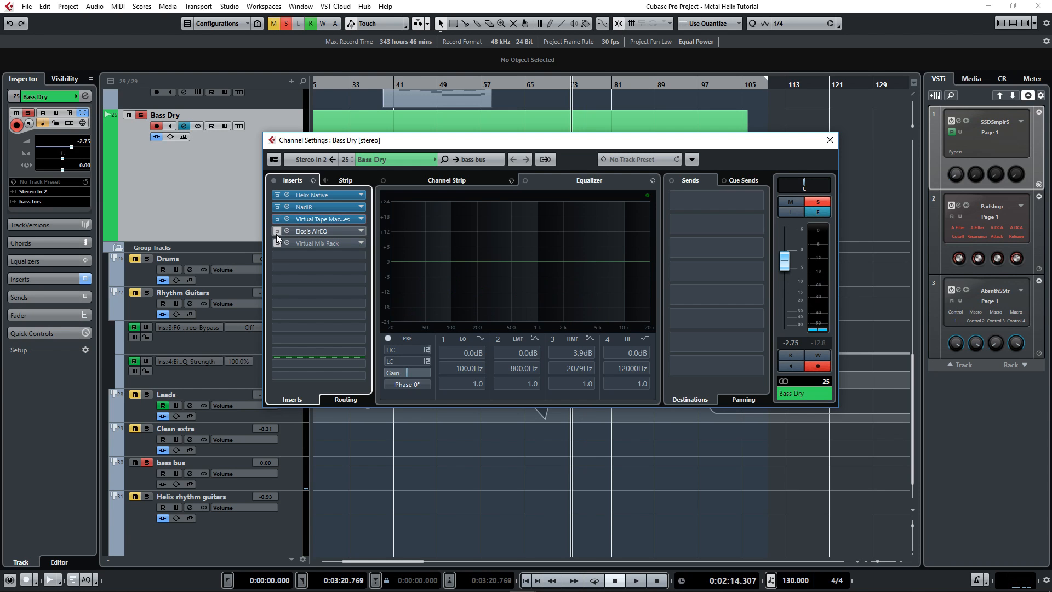
left_click(278, 243, "alt")
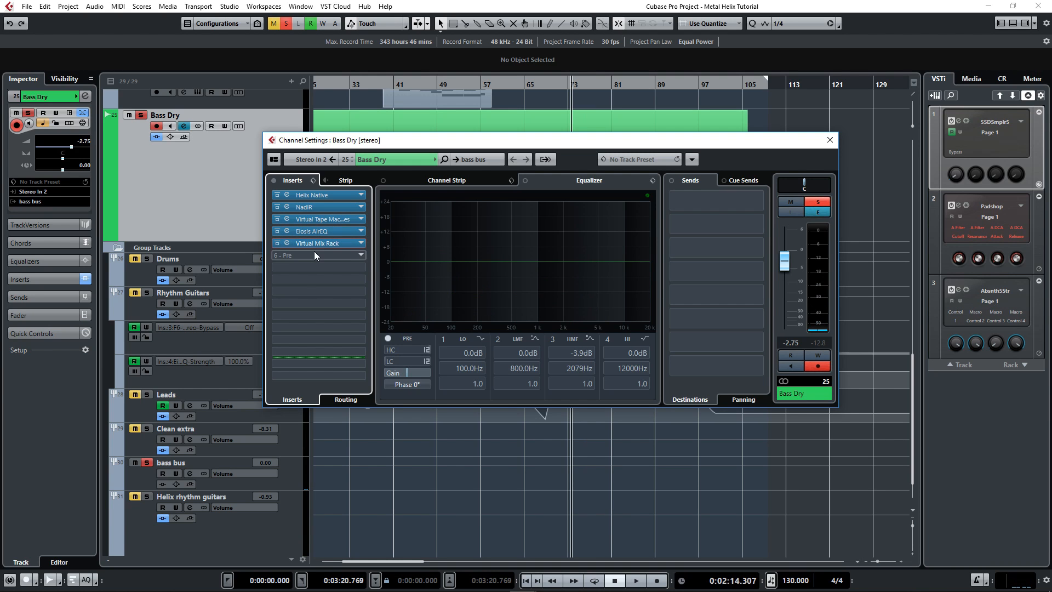
key("space")
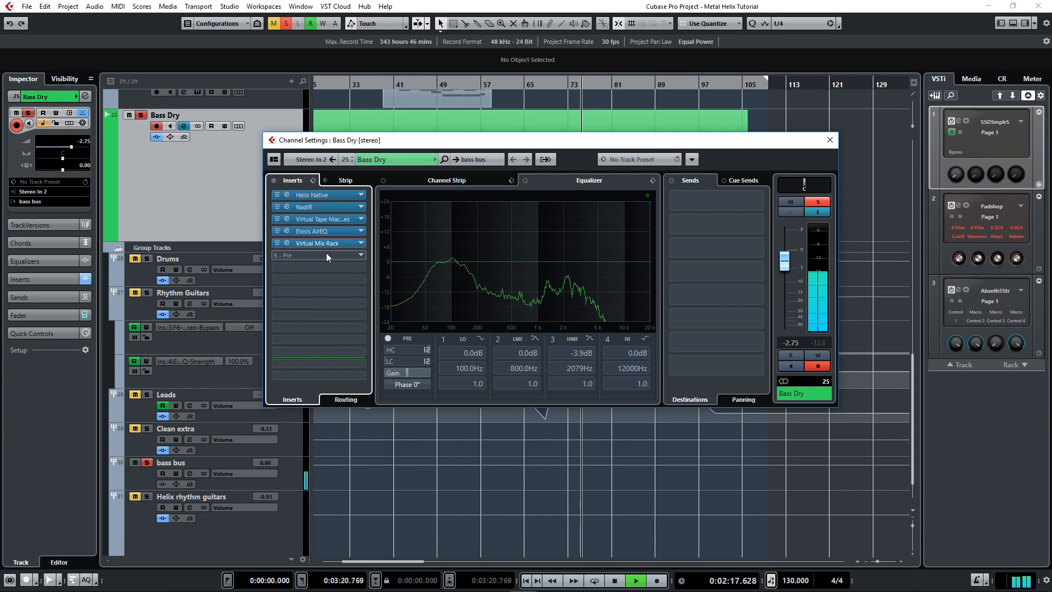
key("space")
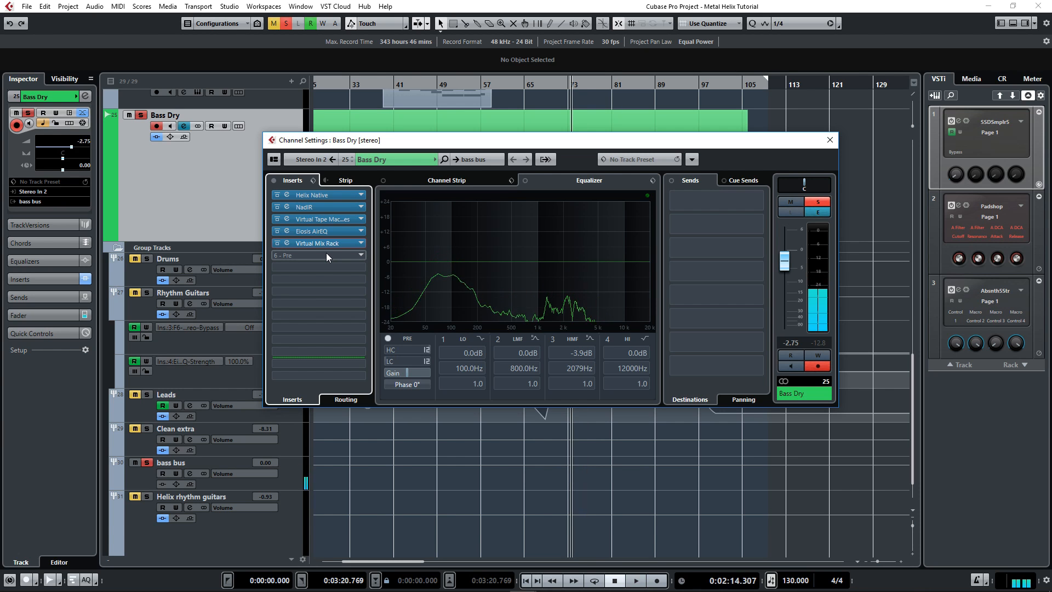
Step: Close the Bass Dry channel settings and clear the solos on Bass Dry and bass bus, listening to the bass in the full mix
key("s")
left_click(147, 251)
left_click(133, 259)
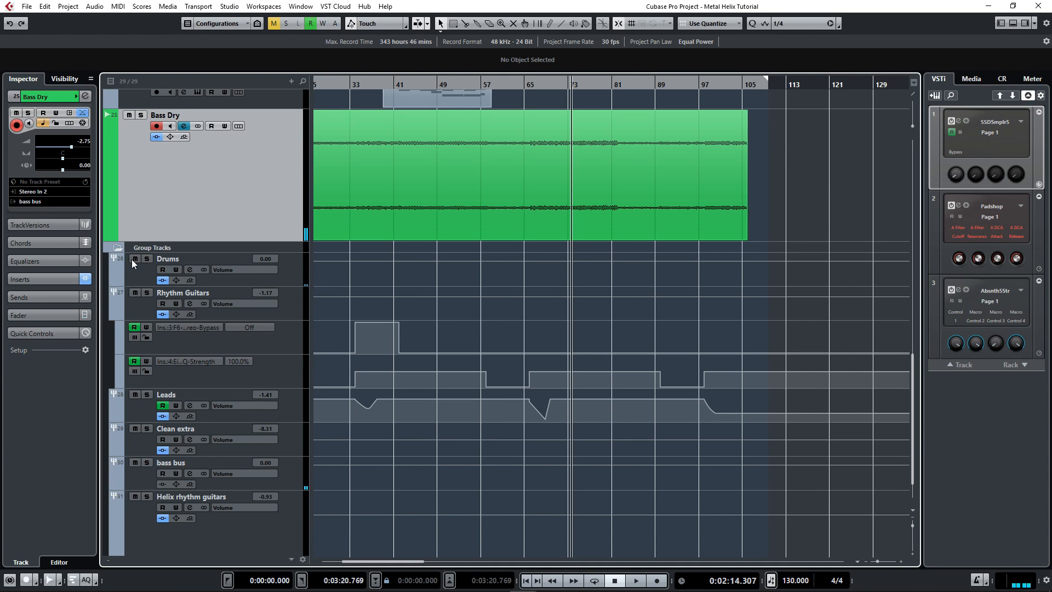
key("space")
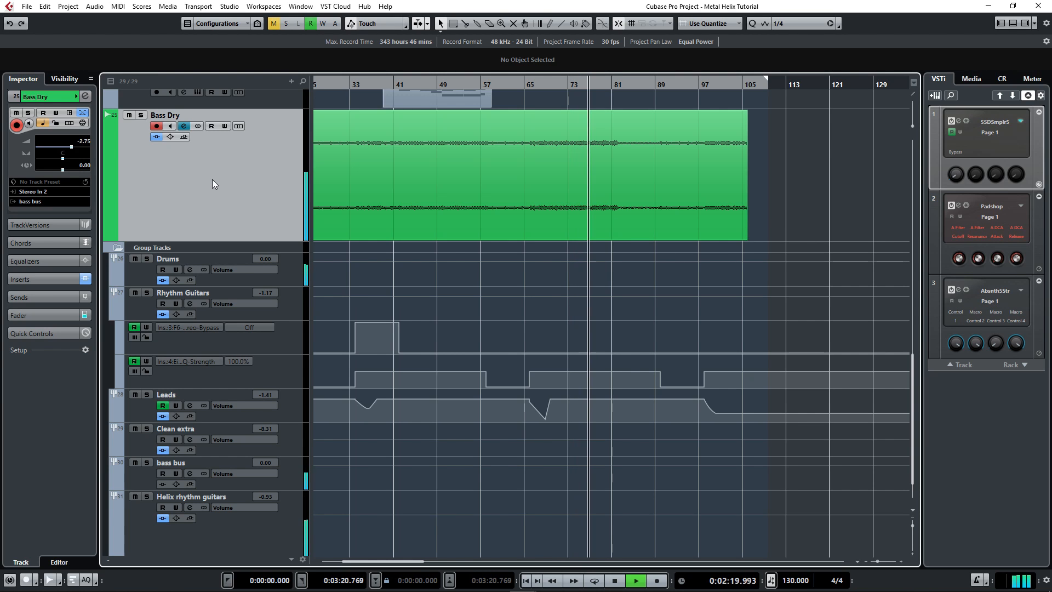
key("space")
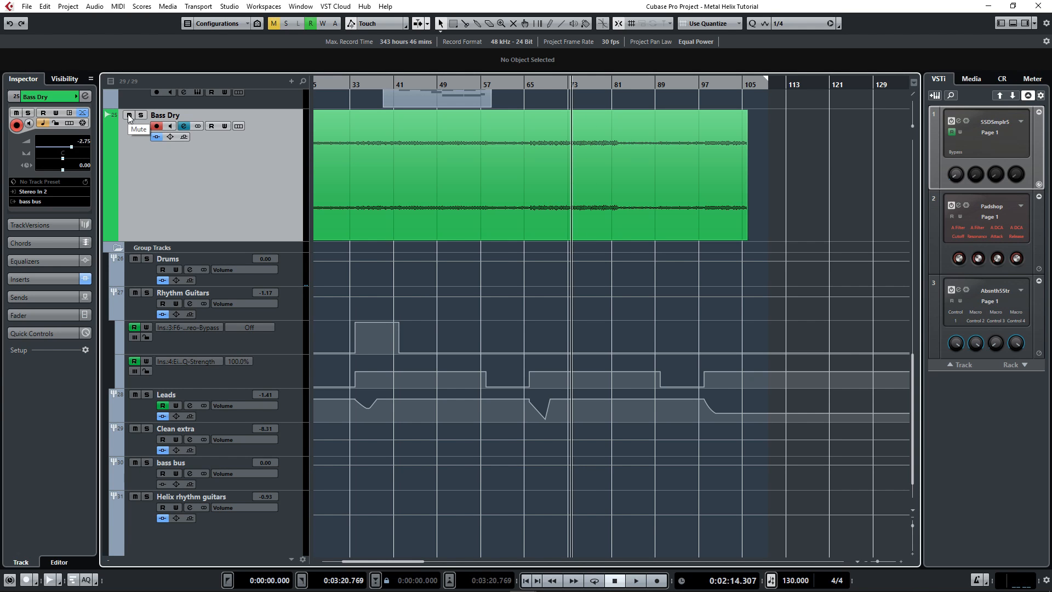
Step: Play the full mix again and toggle the Bass Dry mute to compare the mix with and without the bass
key("space")
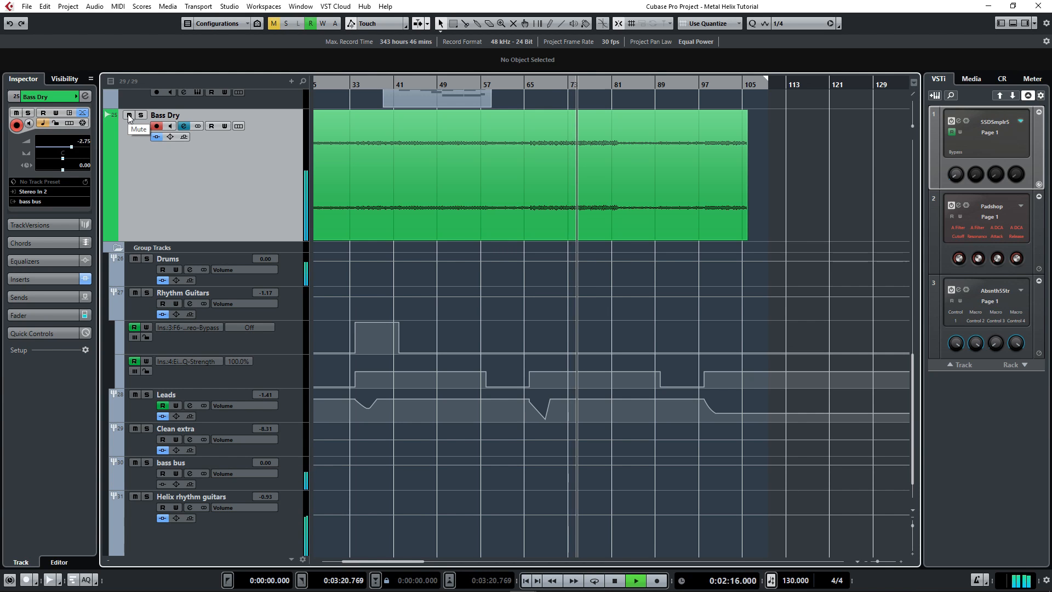
left_click(129, 116)
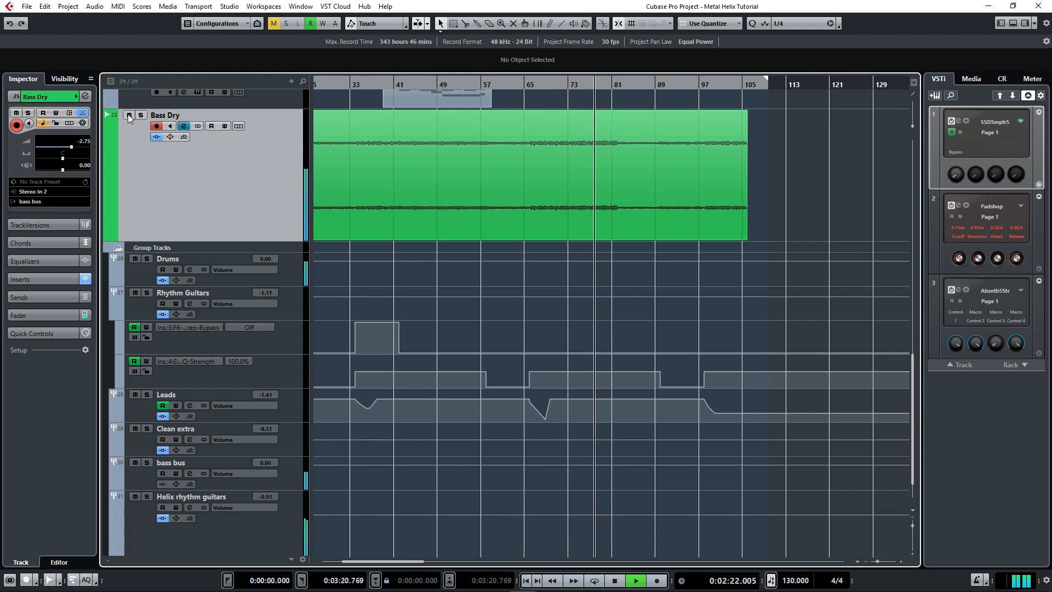
key("space")
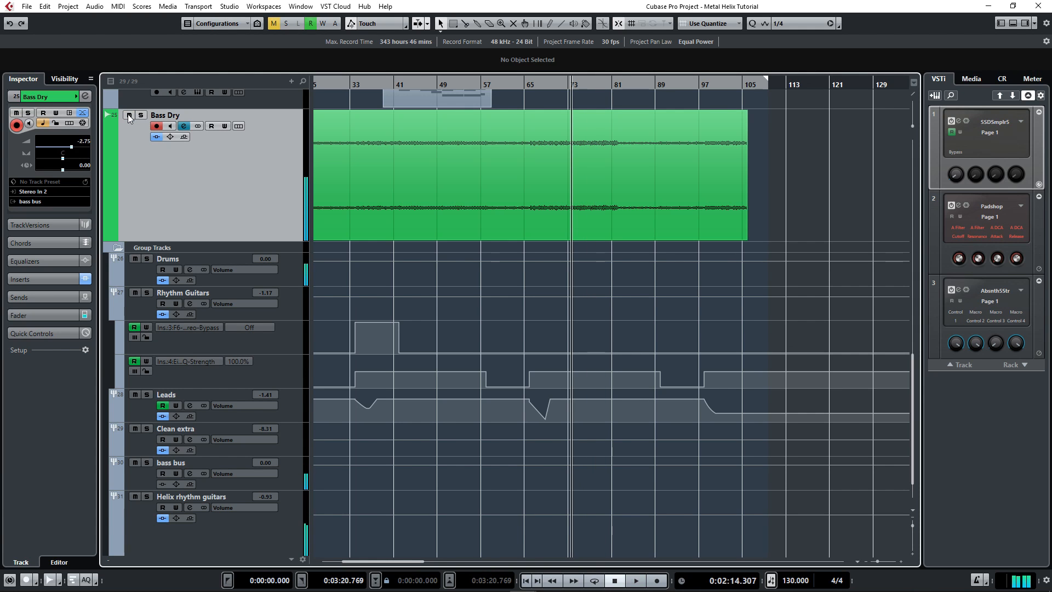